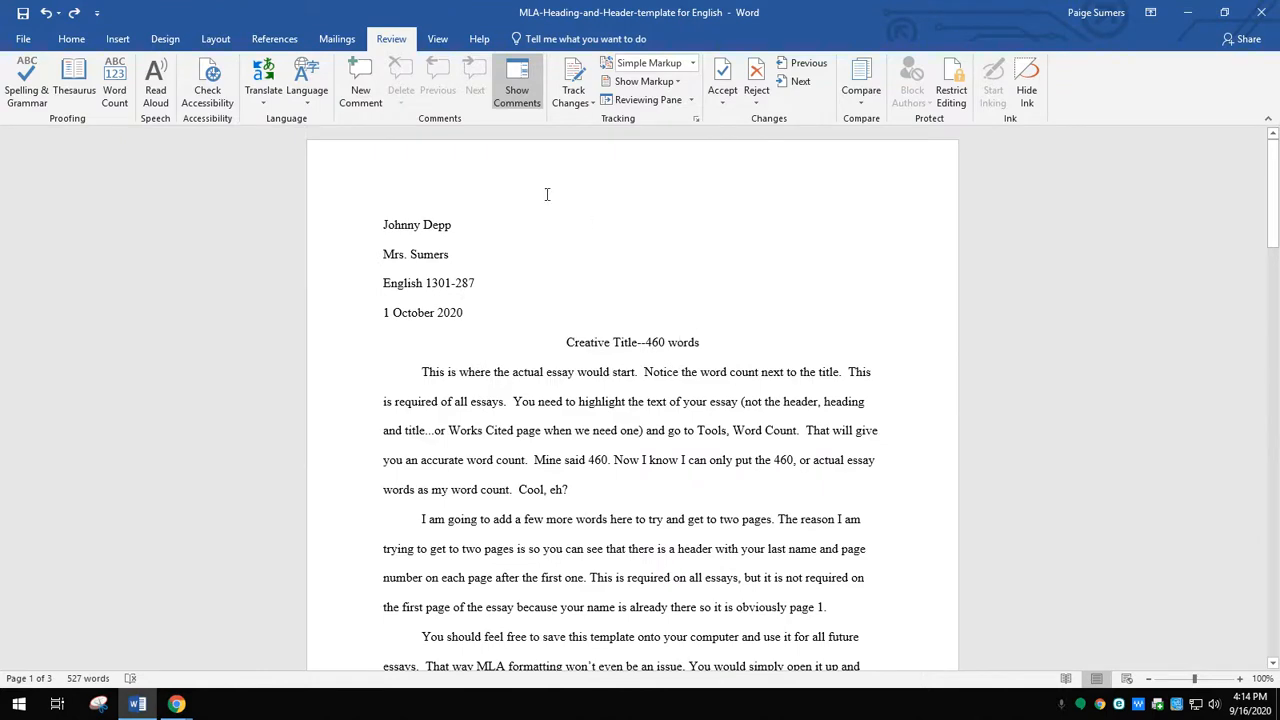
- Create a new blank document
{"action": "left_click", "coordinate": [23, 40]}
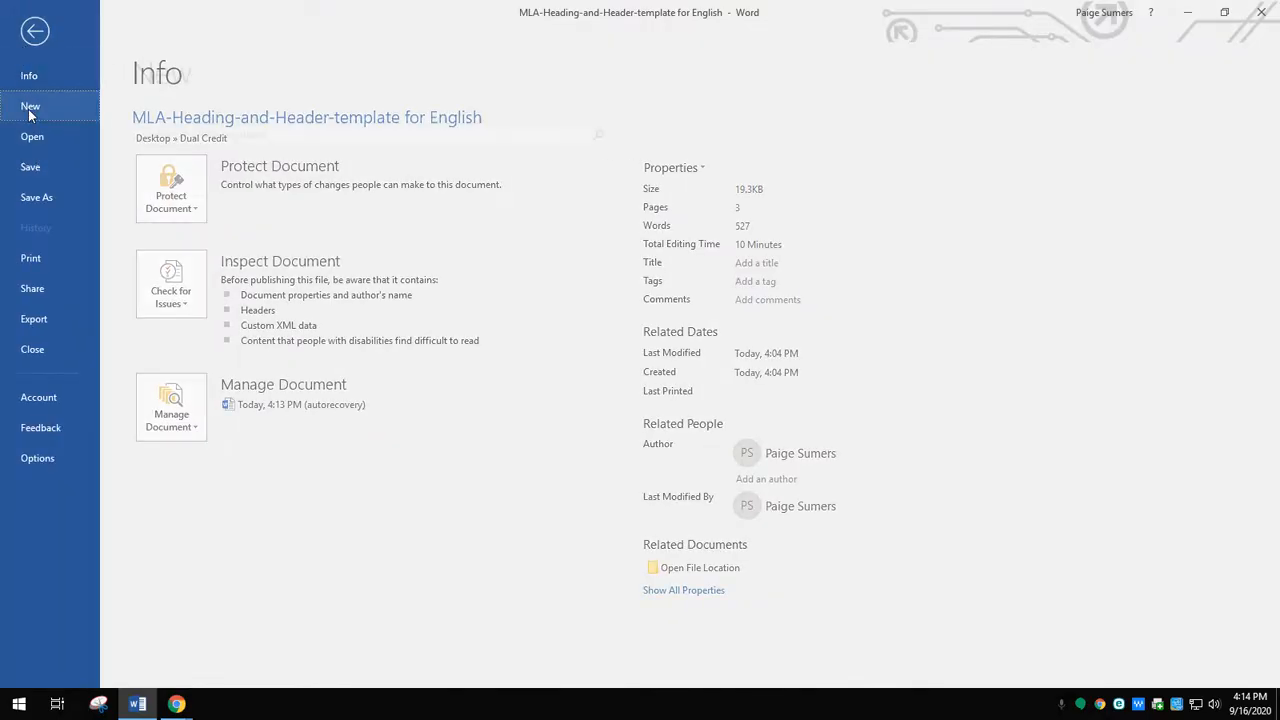
{"action": "left_click", "coordinate": [30, 108]}
{"action": "left_click", "coordinate": [189, 280]}
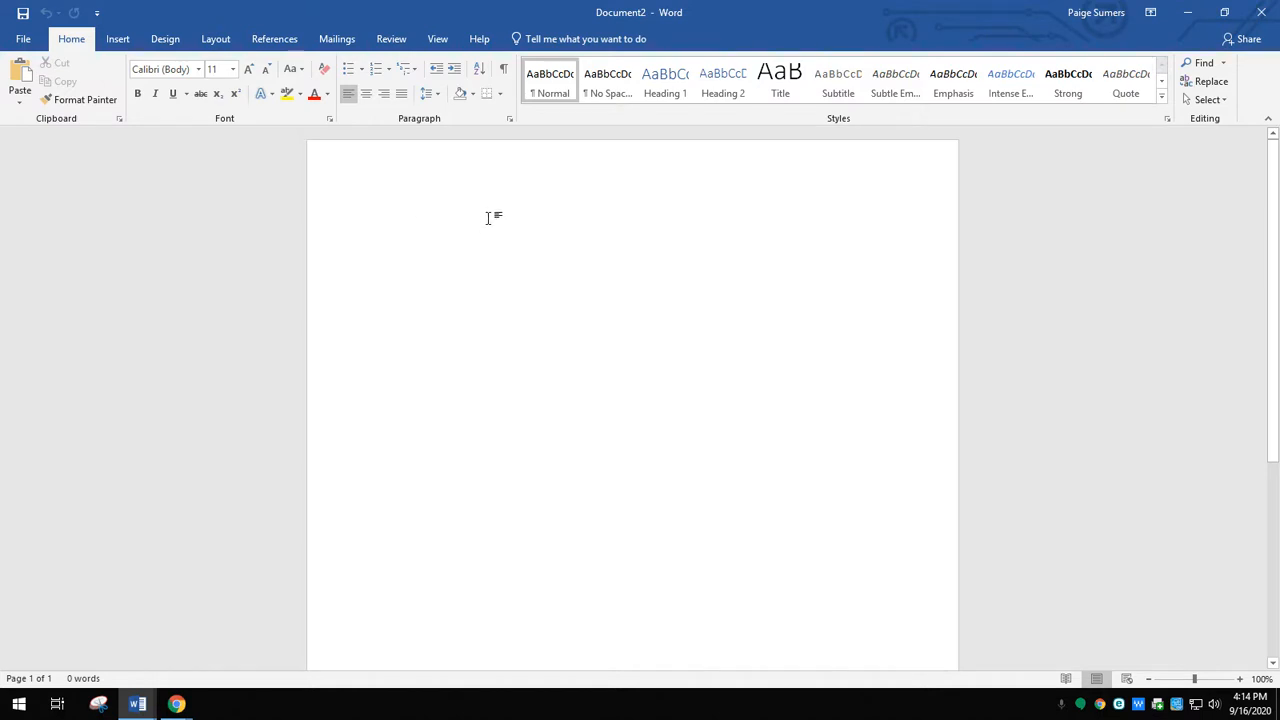
- Set the text font to Times New Roman at size 12
{"action": "left_click", "coordinate": [198, 69]}
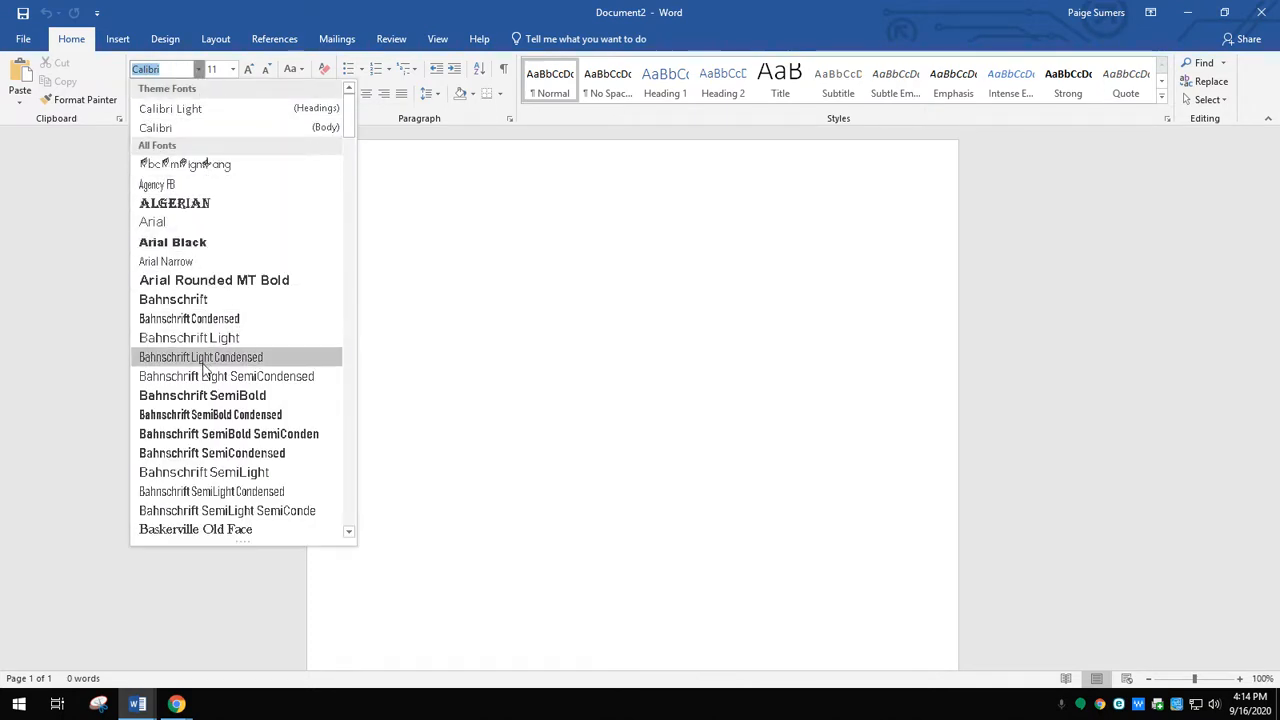
{"action": "scroll", "coordinate": [210, 368], "scroll_direction": "down", "scroll_amount": 20}
{"action": "scroll", "coordinate": [218, 368], "scroll_direction": "down", "scroll_amount": 20}
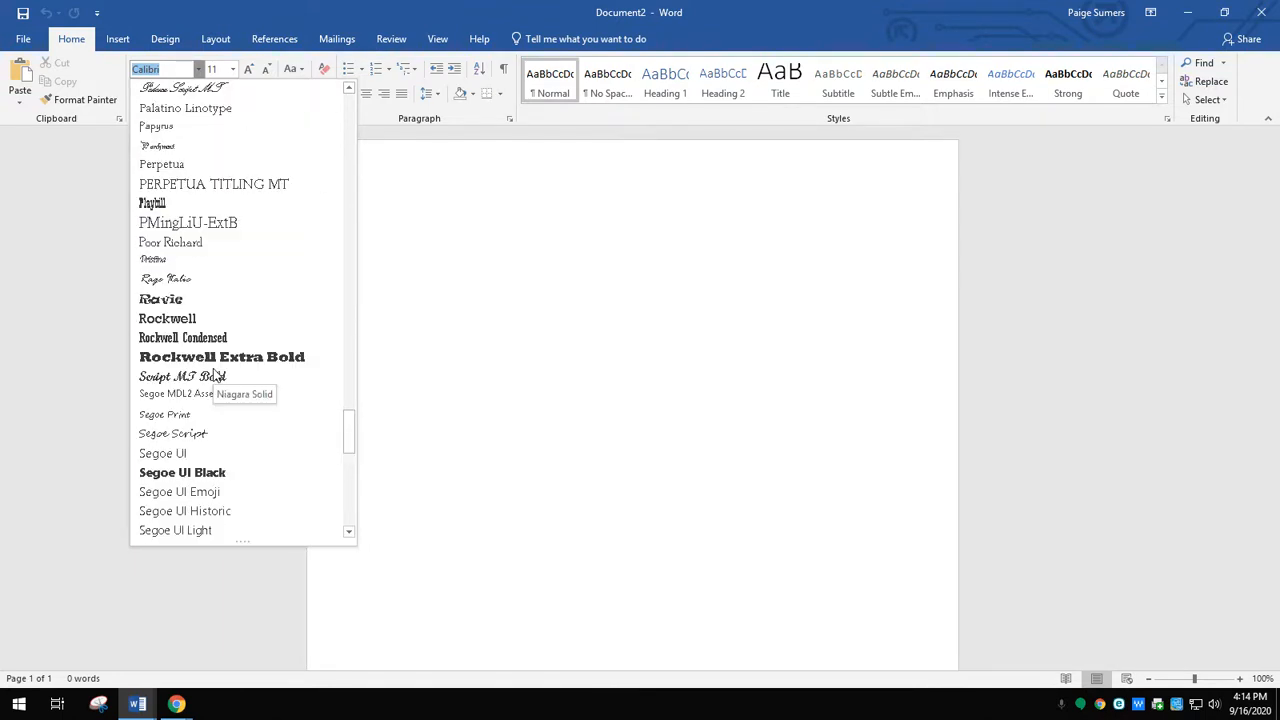
{"action": "scroll", "coordinate": [214, 374], "scroll_direction": "down", "scroll_amount": 5}
{"action": "scroll", "coordinate": [214, 378], "scroll_direction": "down", "scroll_amount": 4}
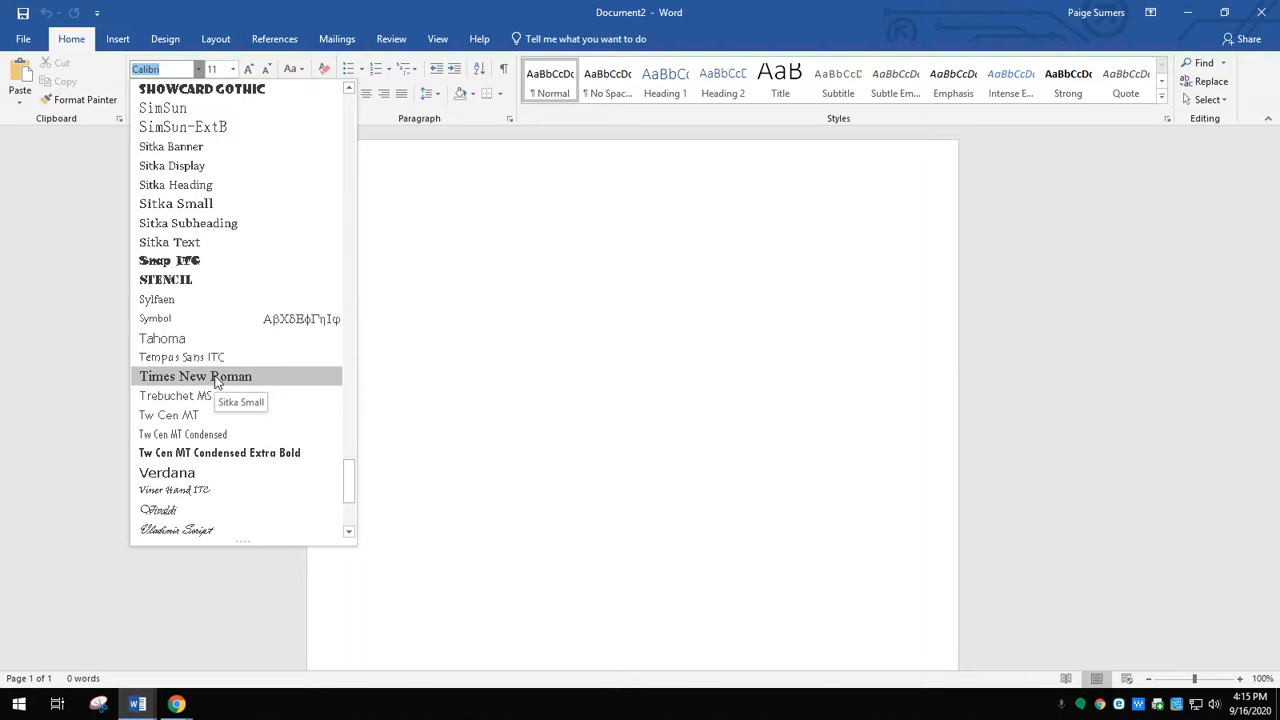
{"action": "left_click", "coordinate": [216, 378]}
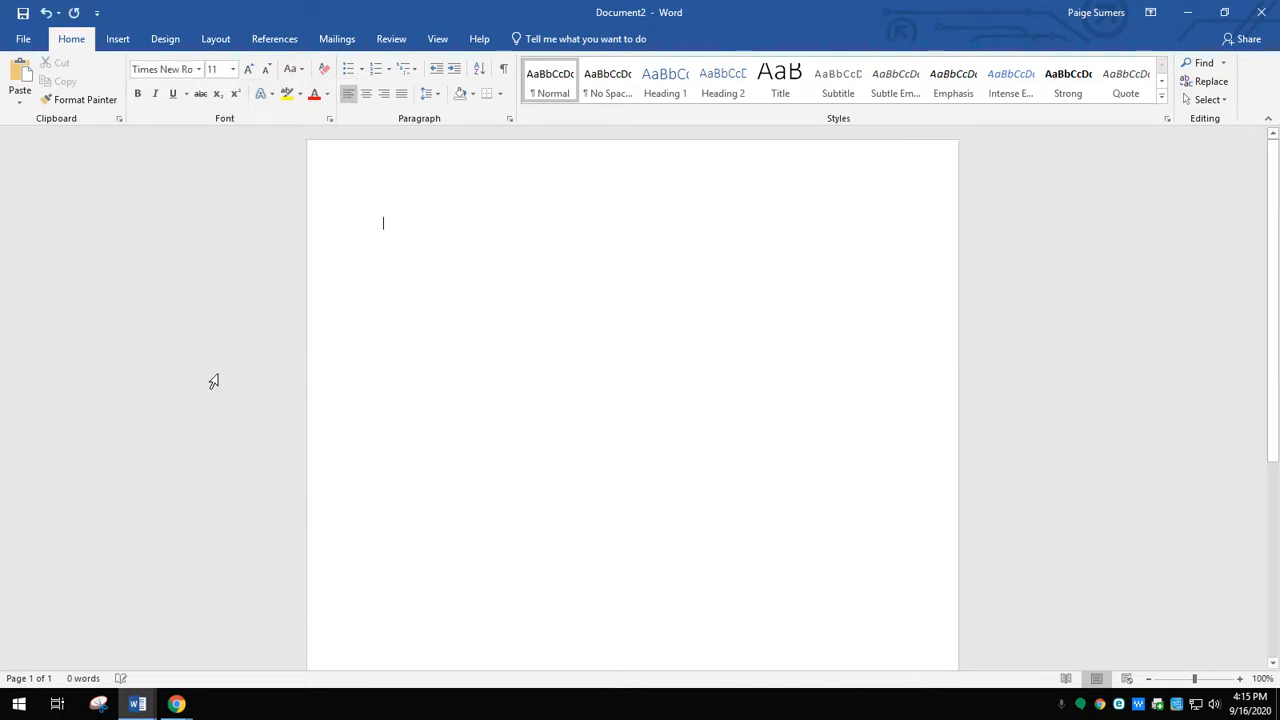
{"action": "left_click", "coordinate": [231, 74]}
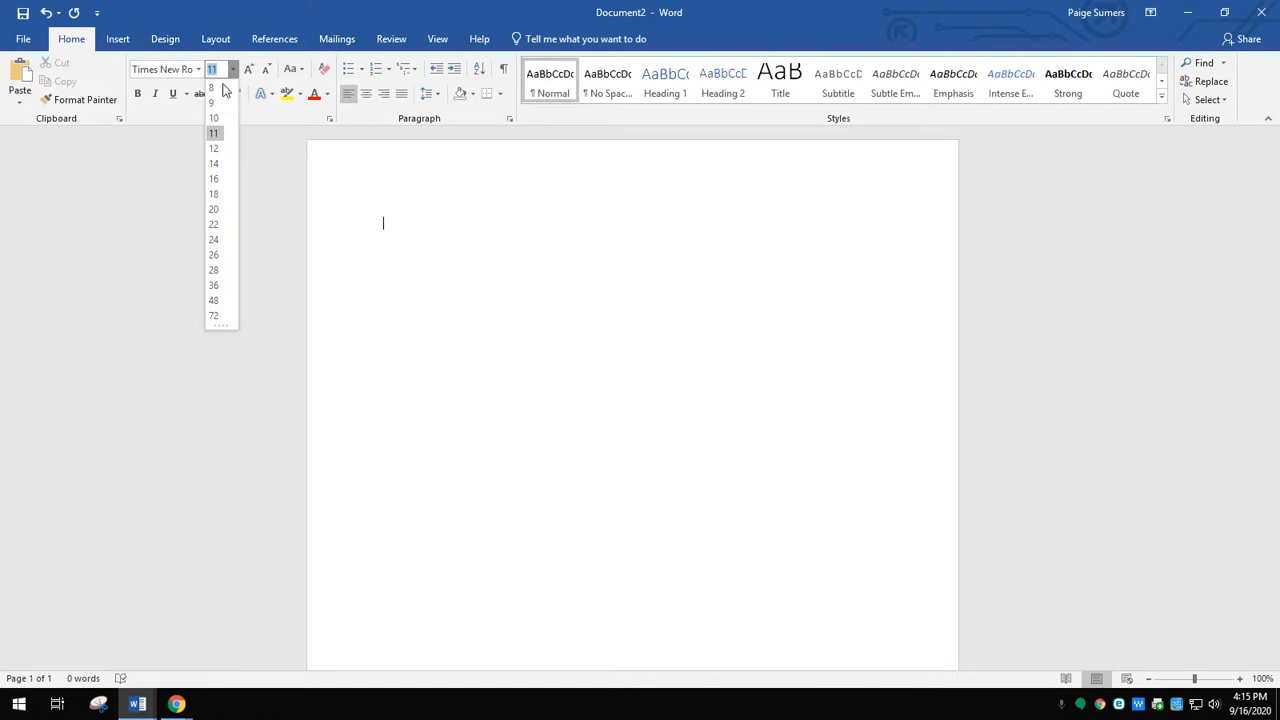
{"action": "left_click", "coordinate": [214, 149]}
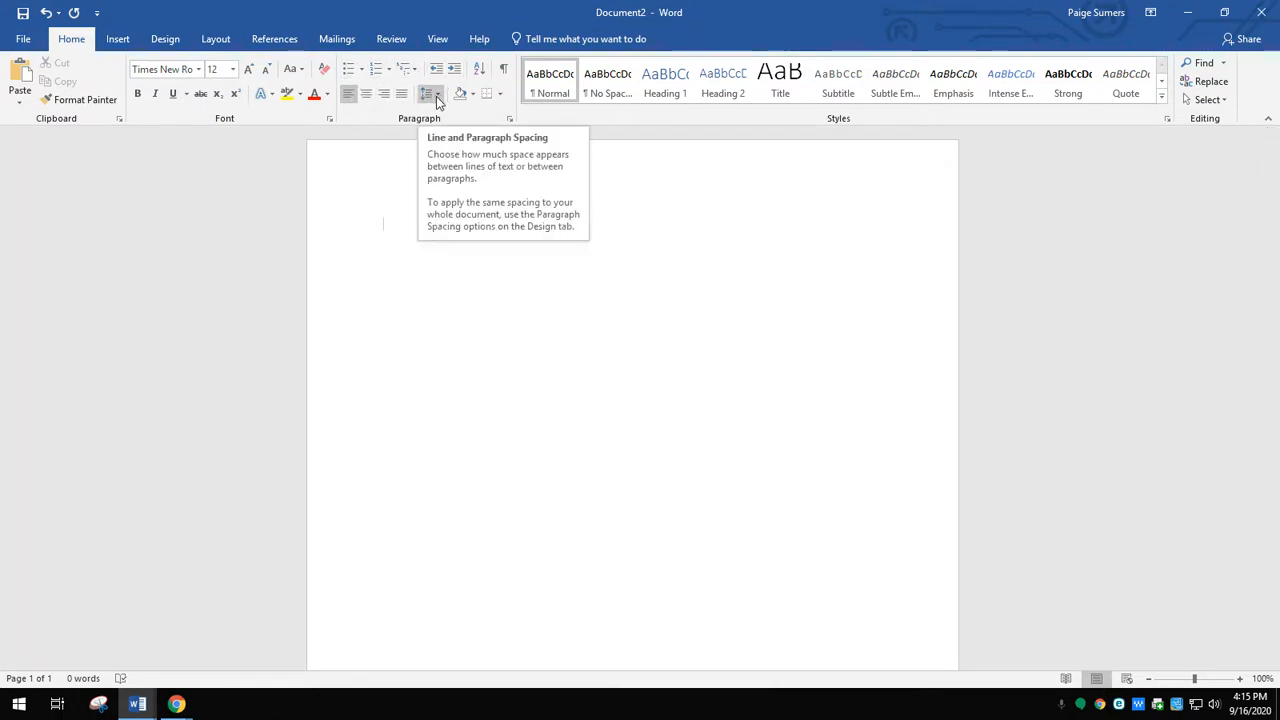
- Set the paragraph spacing after to 0 pt and the line spacing to Double
{"action": "left_click", "coordinate": [510, 118]}
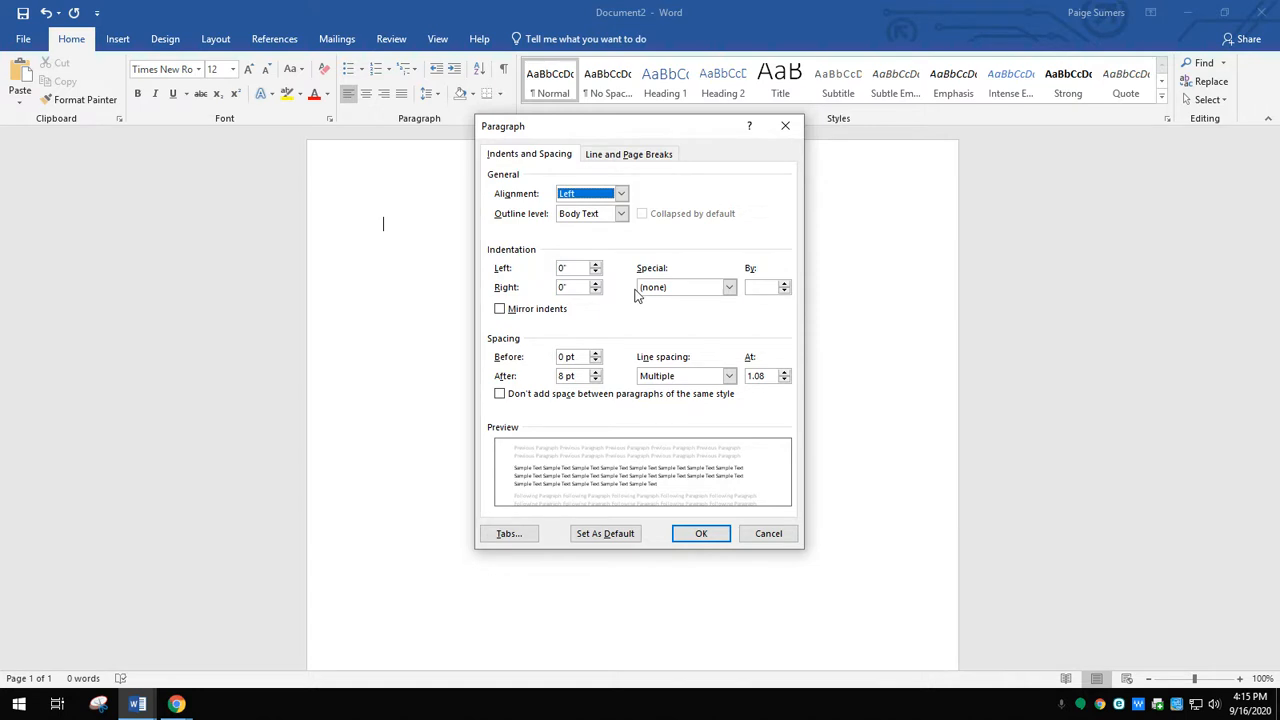
{"action": "left_click", "coordinate": [596, 380]}
{"action": "left_click", "coordinate": [596, 380]}
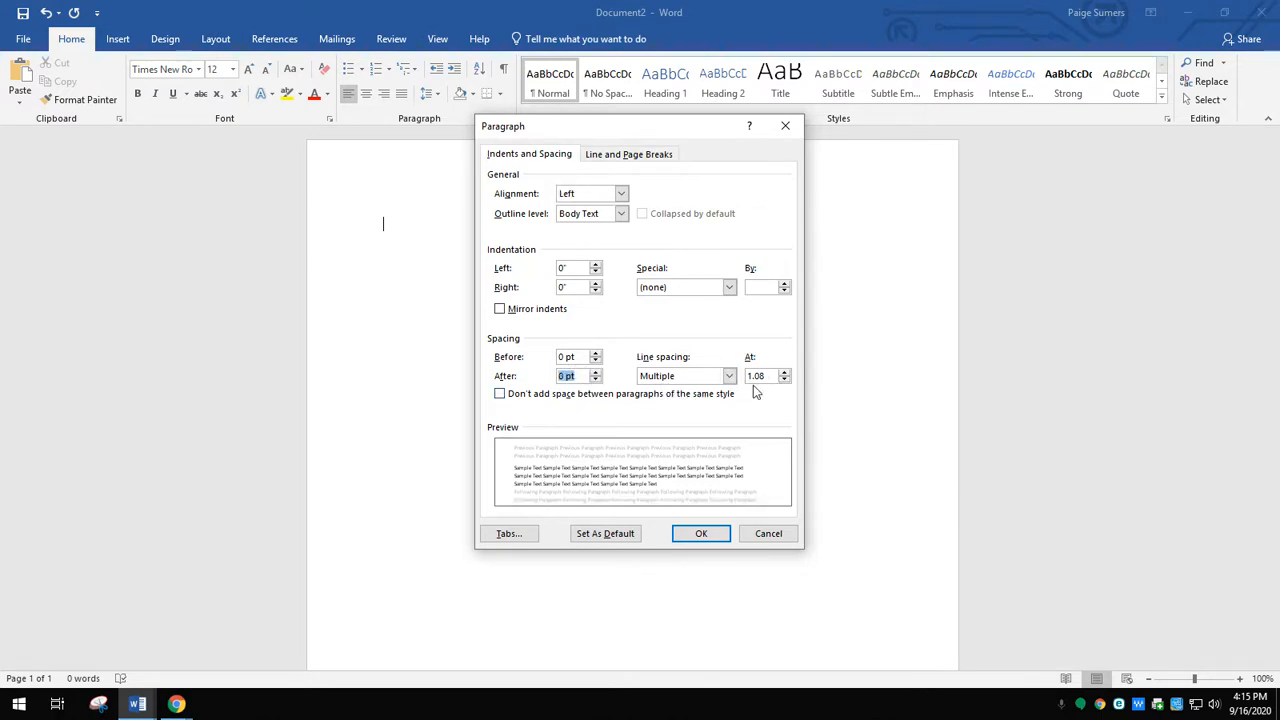
{"action": "left_click", "coordinate": [729, 376]}
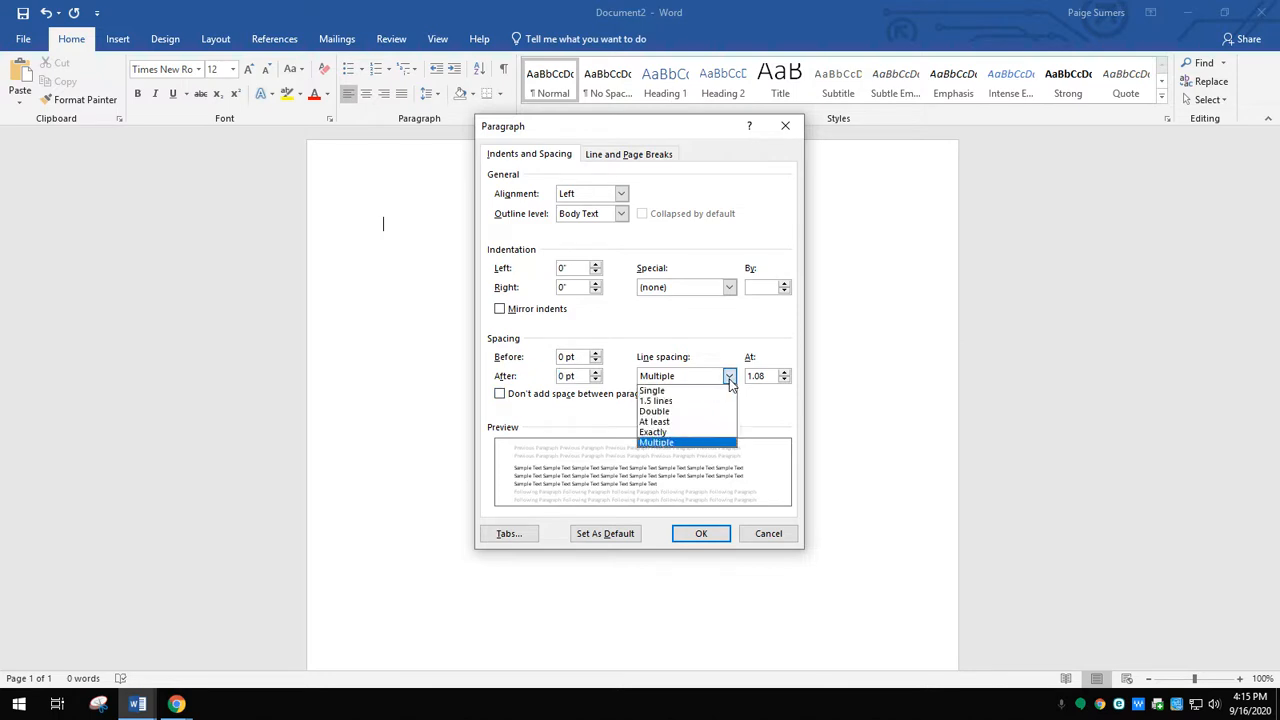
{"action": "left_click", "coordinate": [683, 410]}
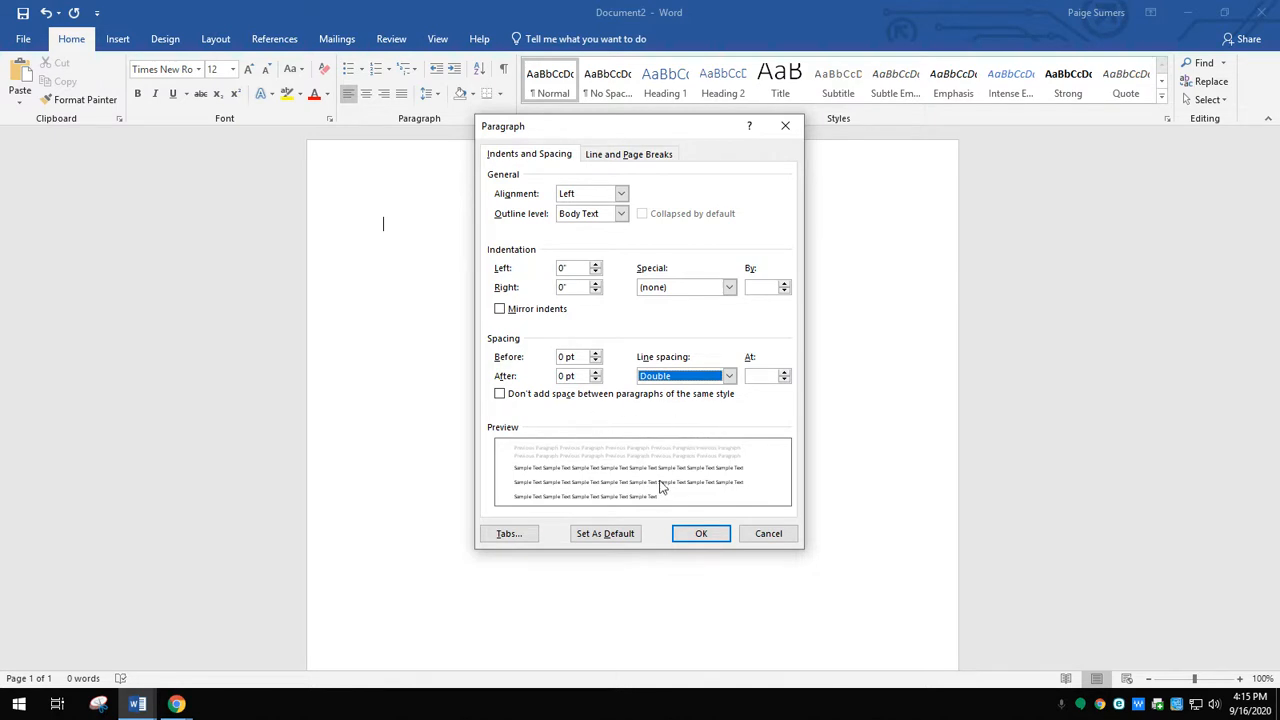
{"action": "left_click", "coordinate": [700, 533]}
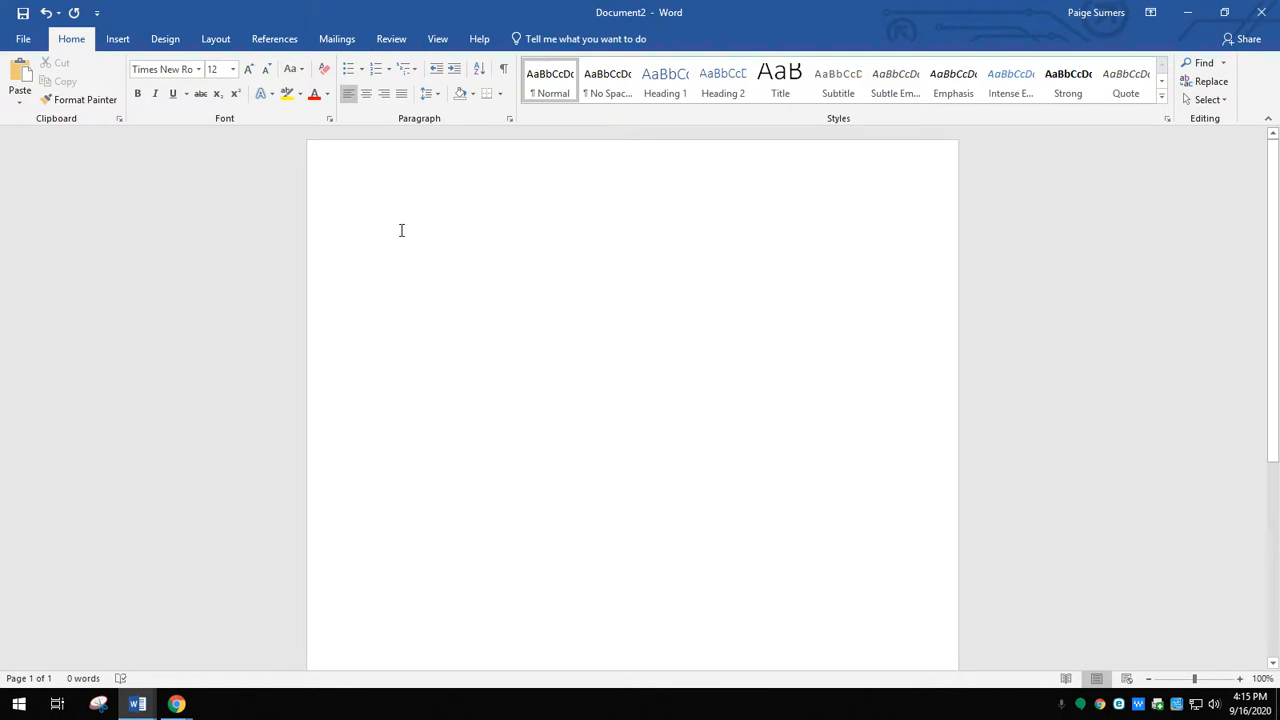
- Enter "Johnny Depp" as the student name and the instructor's last name on the first two heading lines
{"action": "type", "text": "Johnny Depp"}
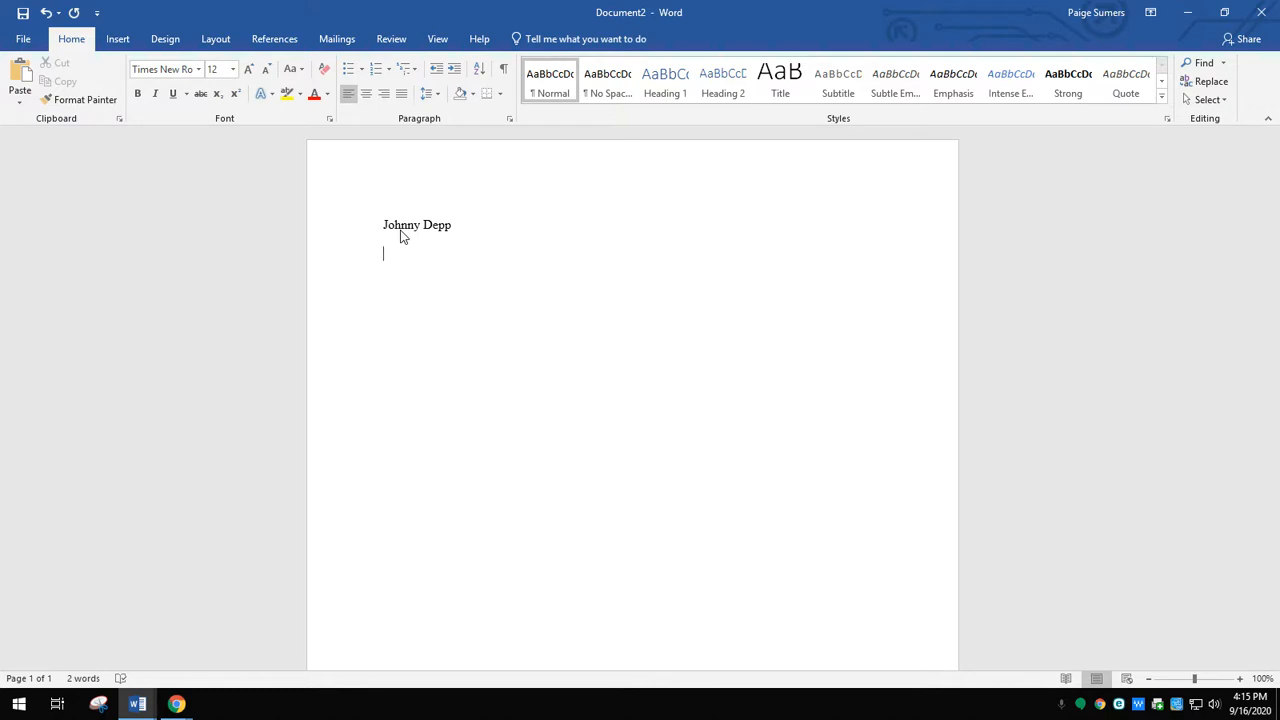
{"action": "key", "text": "Return"}
{"action": "type", "text": "Sumers"}
{"action": "key", "text": "Return"}
- Add the course line "ENGL 1301-287" and the date line "16 September 2020" to the heading
{"action": "type", "text": "ENGL 1301-287"}
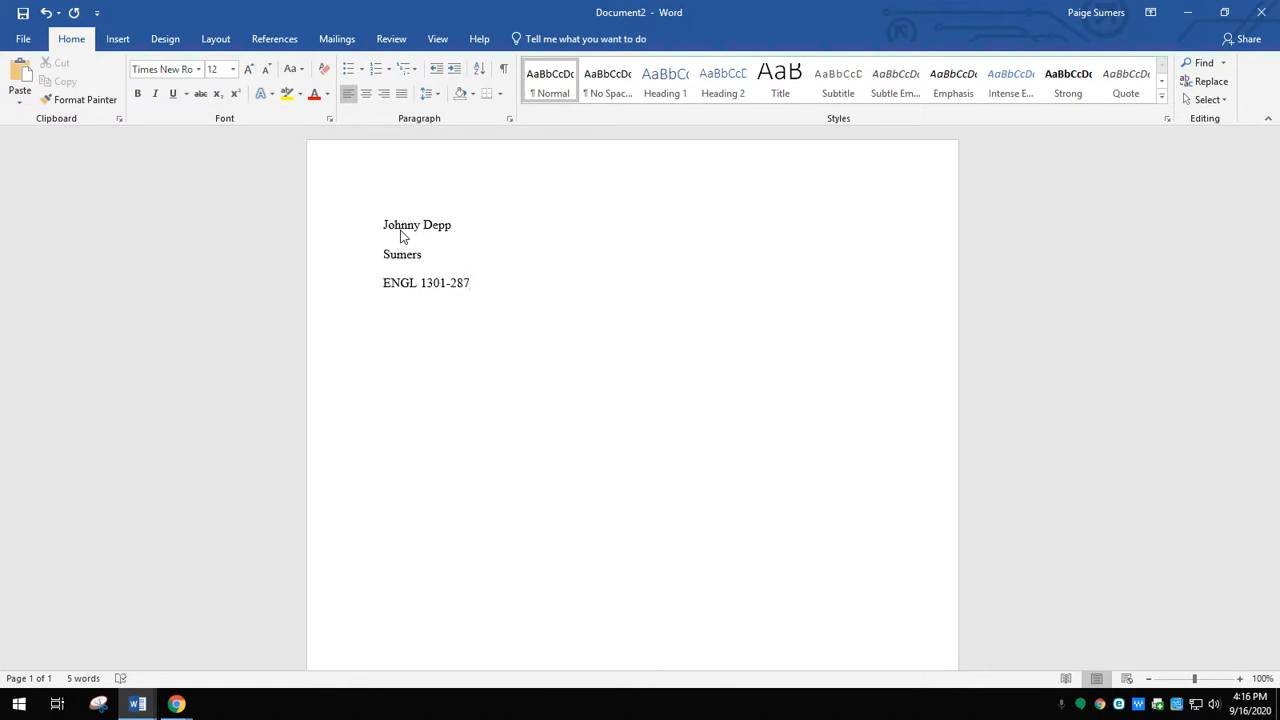
{"action": "key", "text": "Return"}
{"action": "type", "text": "16 S"}
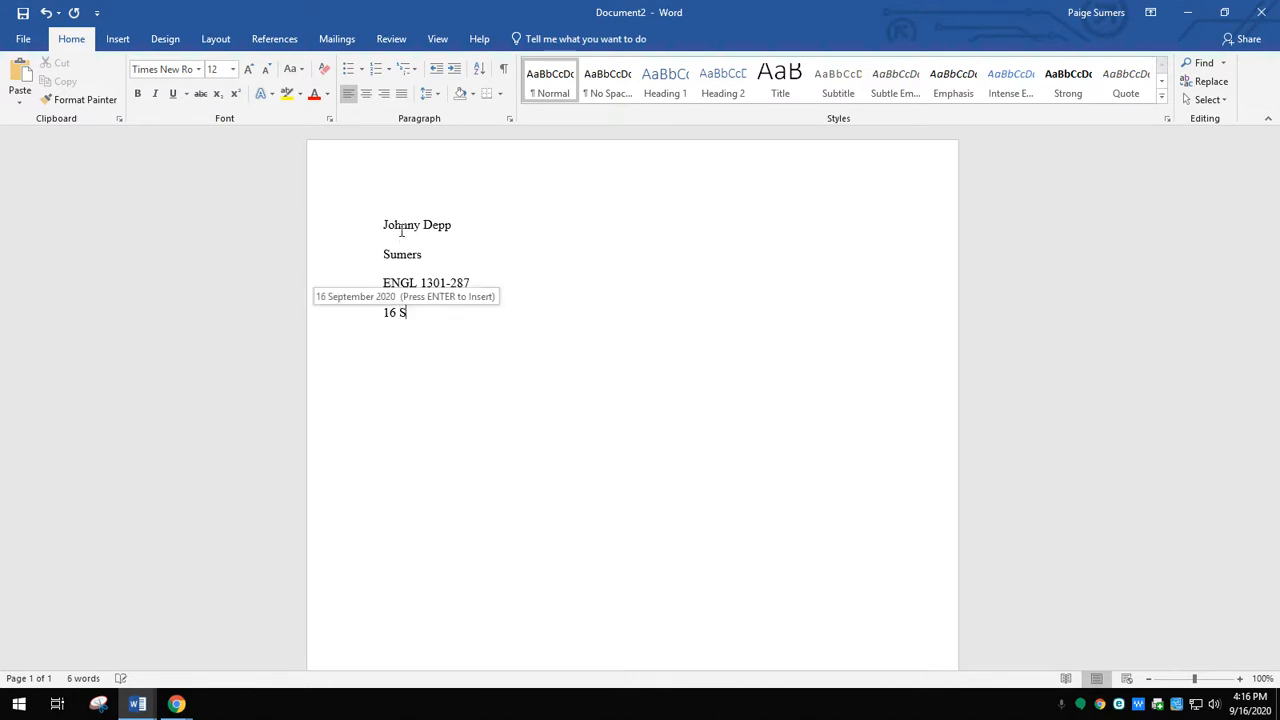
{"action": "type", "text": "eptember"}
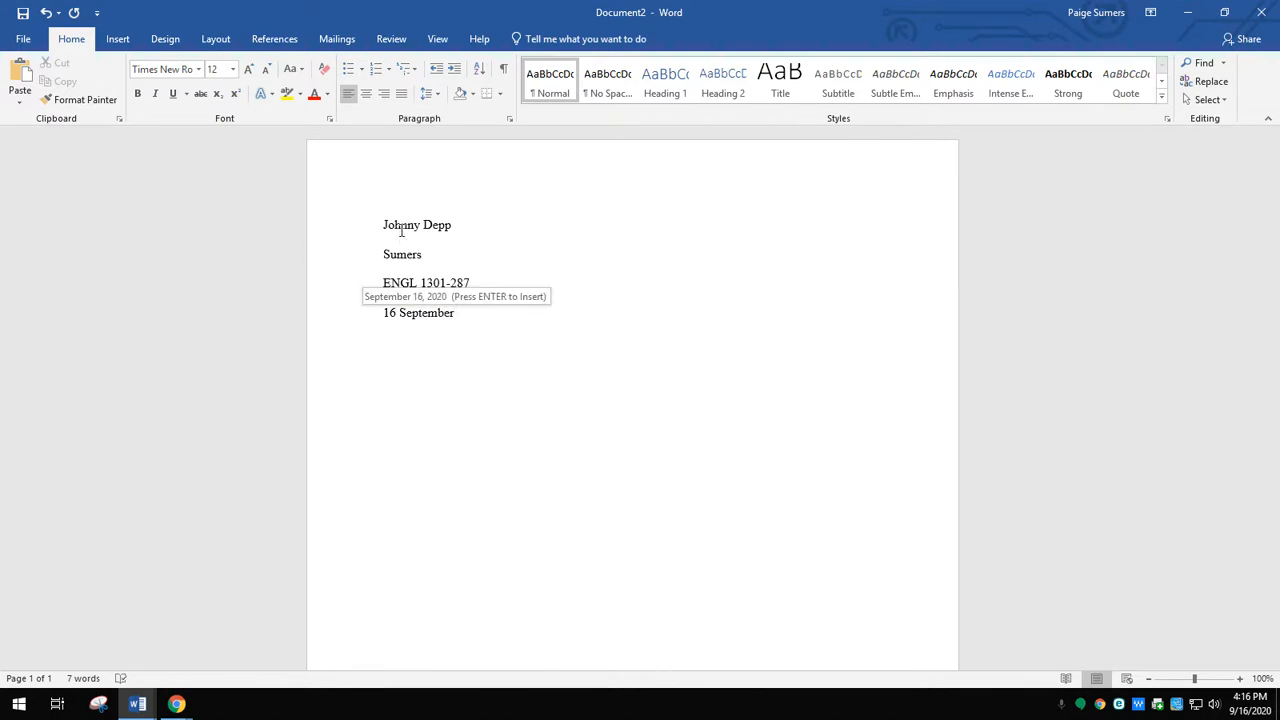
{"action": "type", "text": " 2020"}
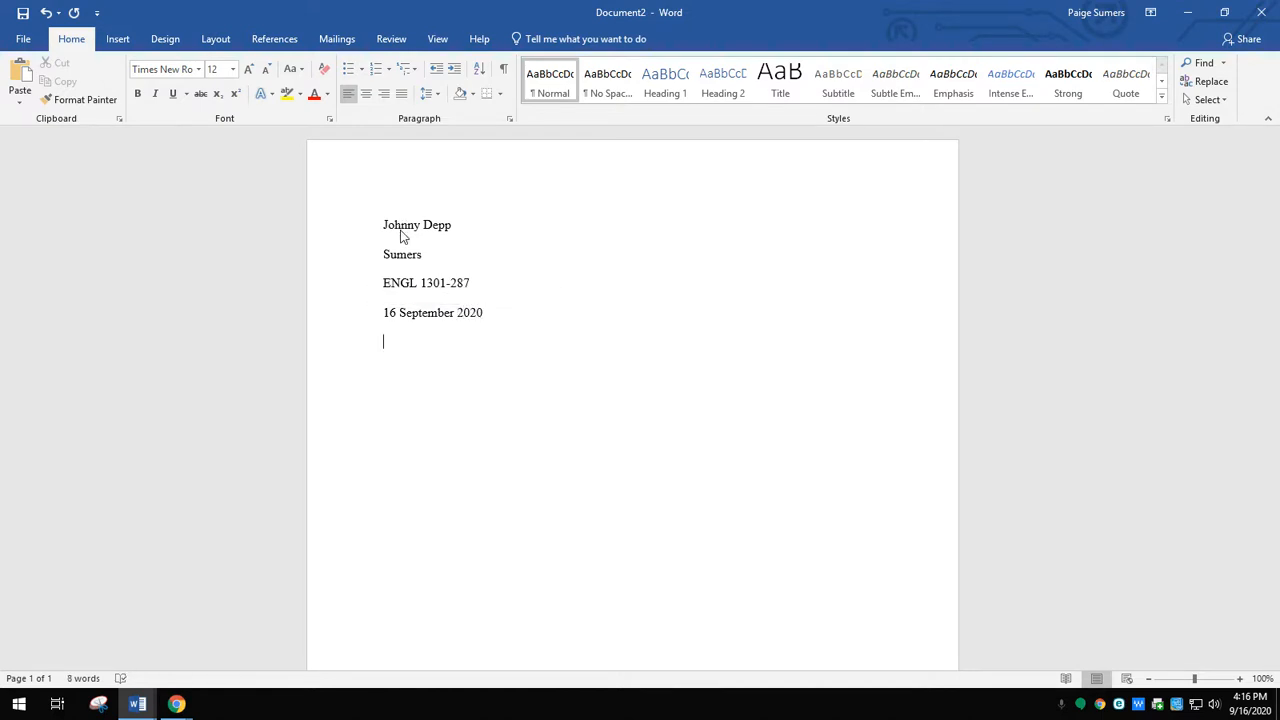
{"action": "type", "text": "Creative Title--"}
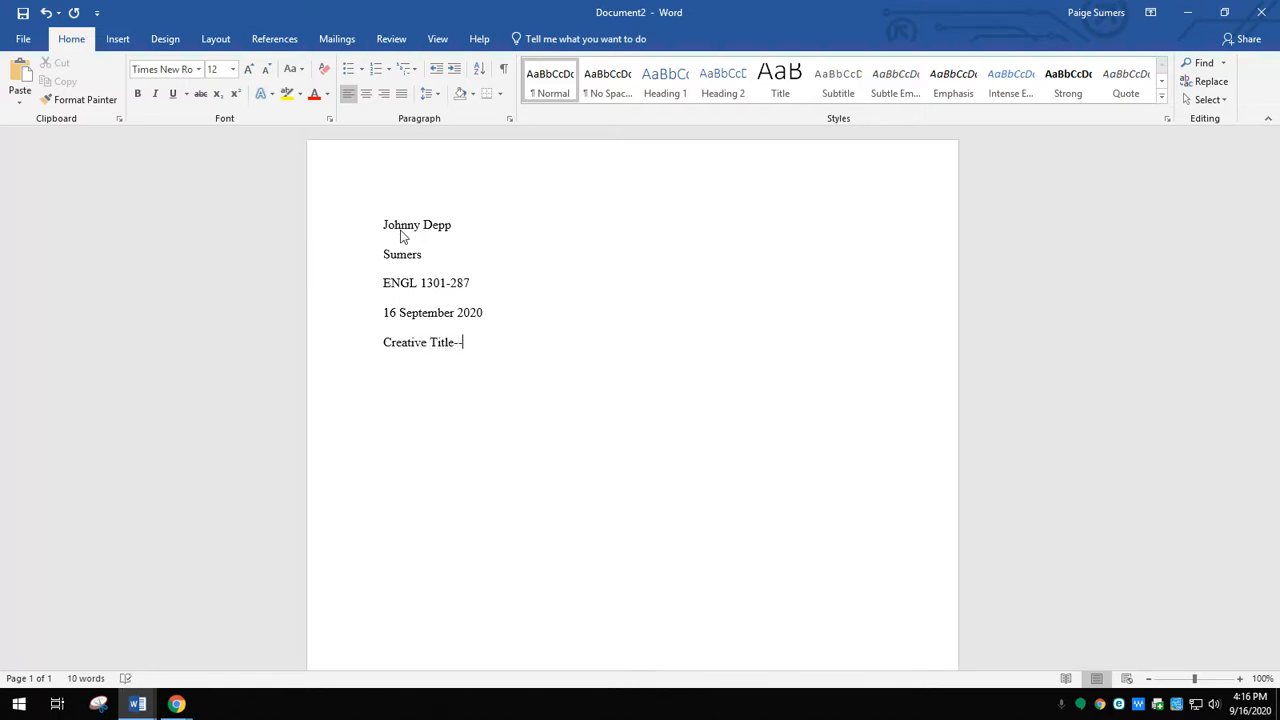
{"action": "type", "text": "word coun"}
{"action": "type", "text": "t"}
- Add the centred title "Creative Title—word count" below the date, followed by an indented body line starting with "The"
{"action": "type", "text": "The"}
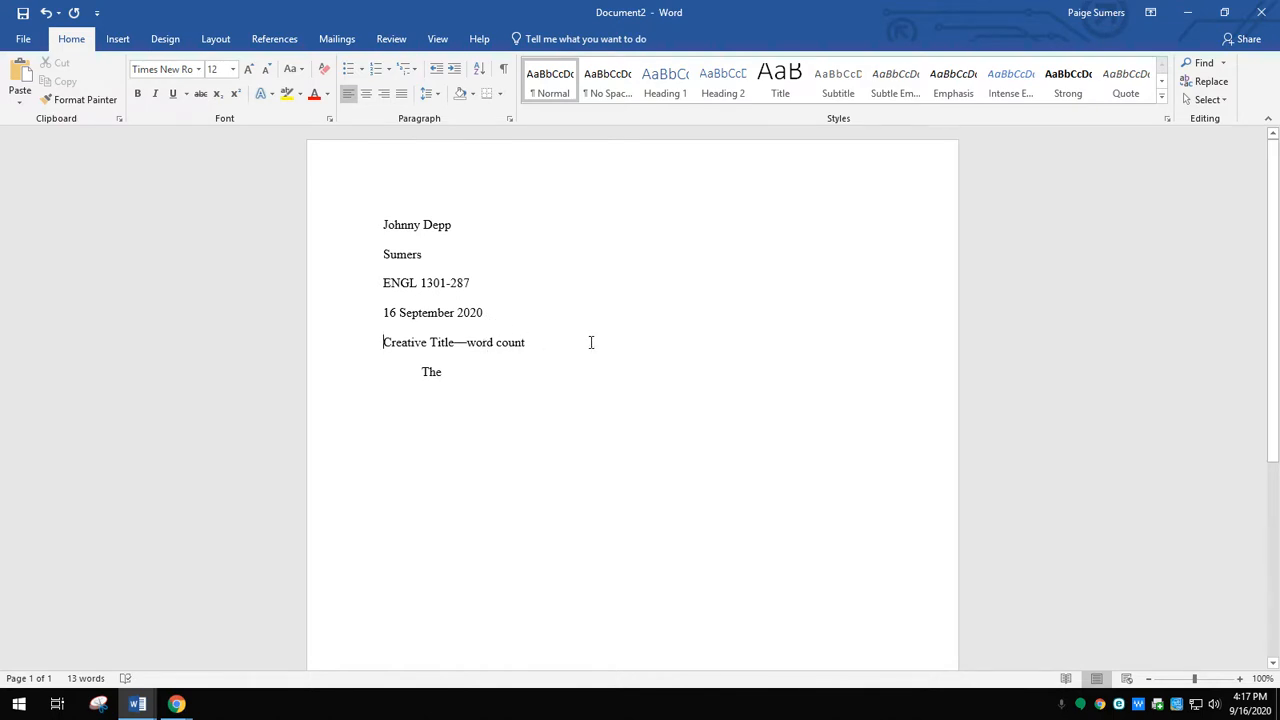
{"action": "left_click", "coordinate": [366, 93]}
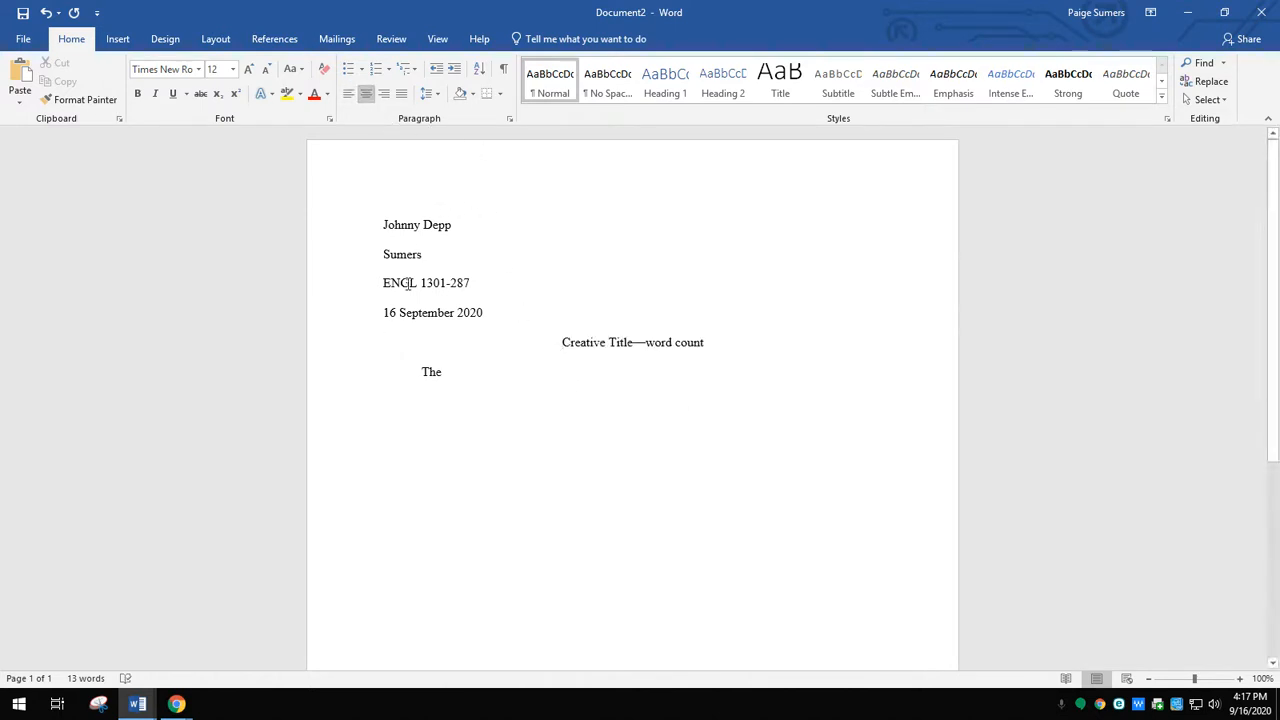
{"action": "key", "text": "Down"}
- Insert a Plain Number 3 page number at the top of the page with "Depp" in front of it
{"action": "left_click", "coordinate": [118, 40]}
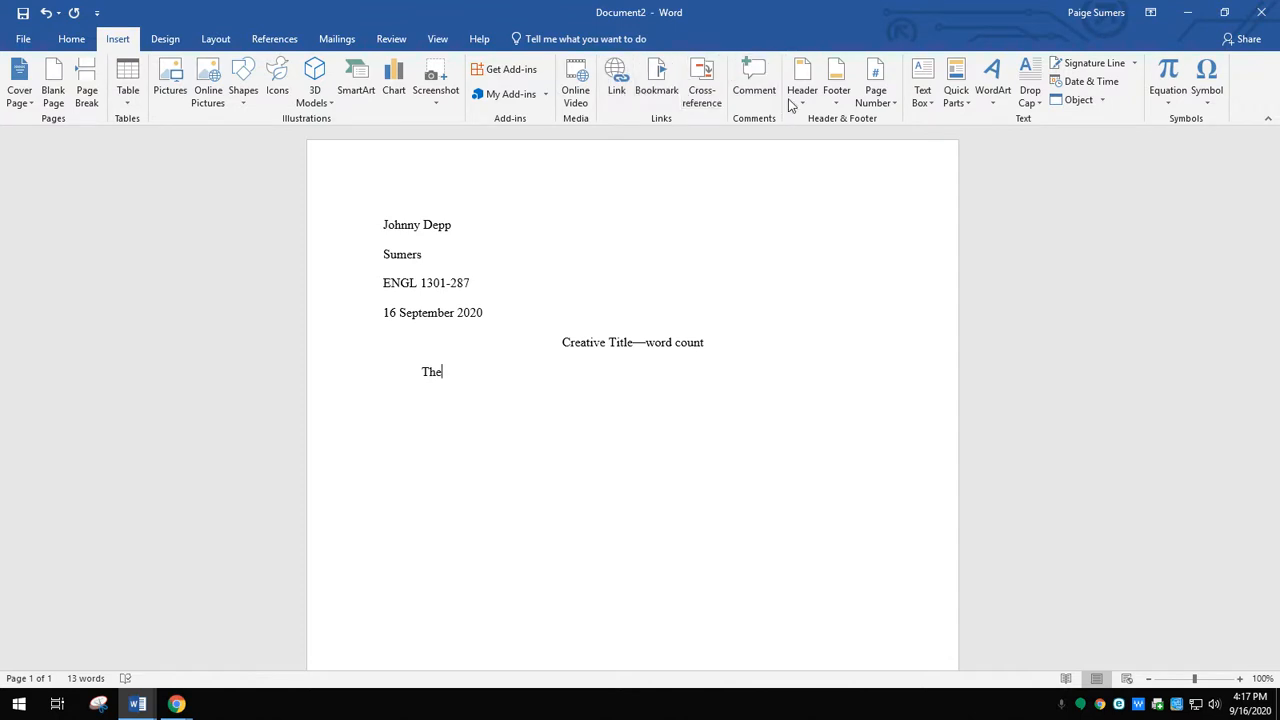
{"action": "left_click", "coordinate": [878, 93]}
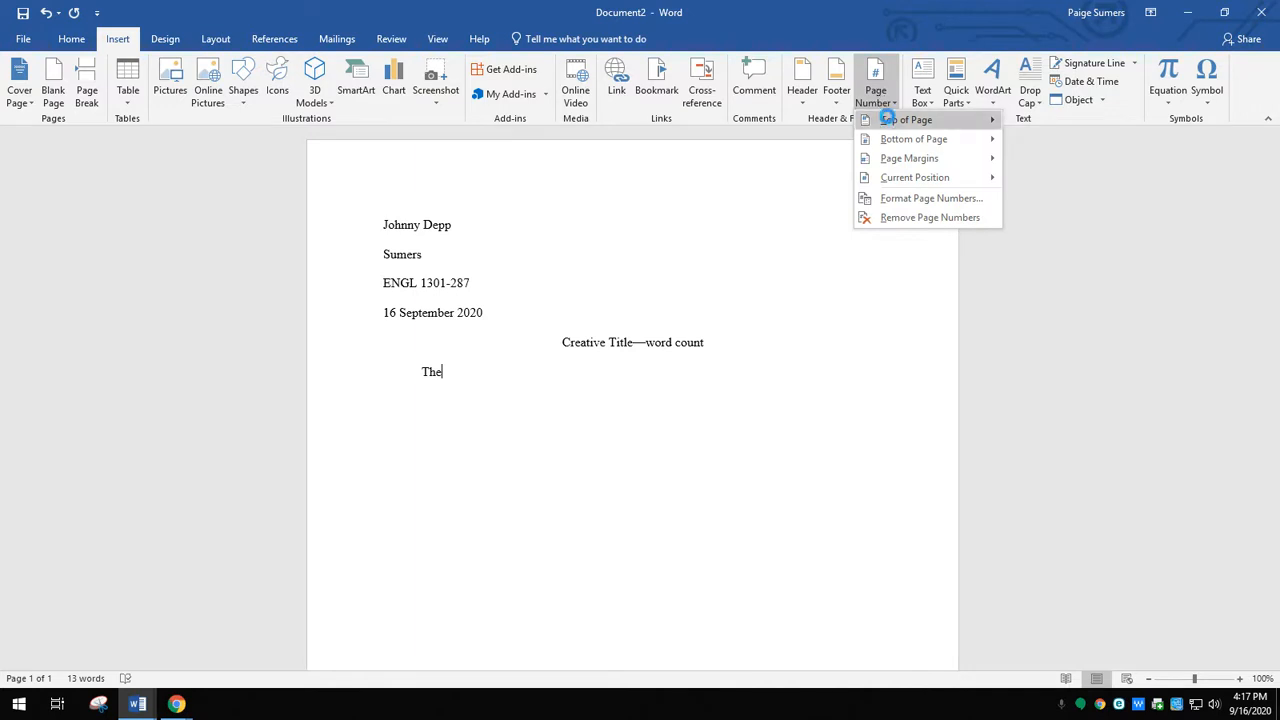
{"action": "mouse_move", "coordinate": [888, 121]}
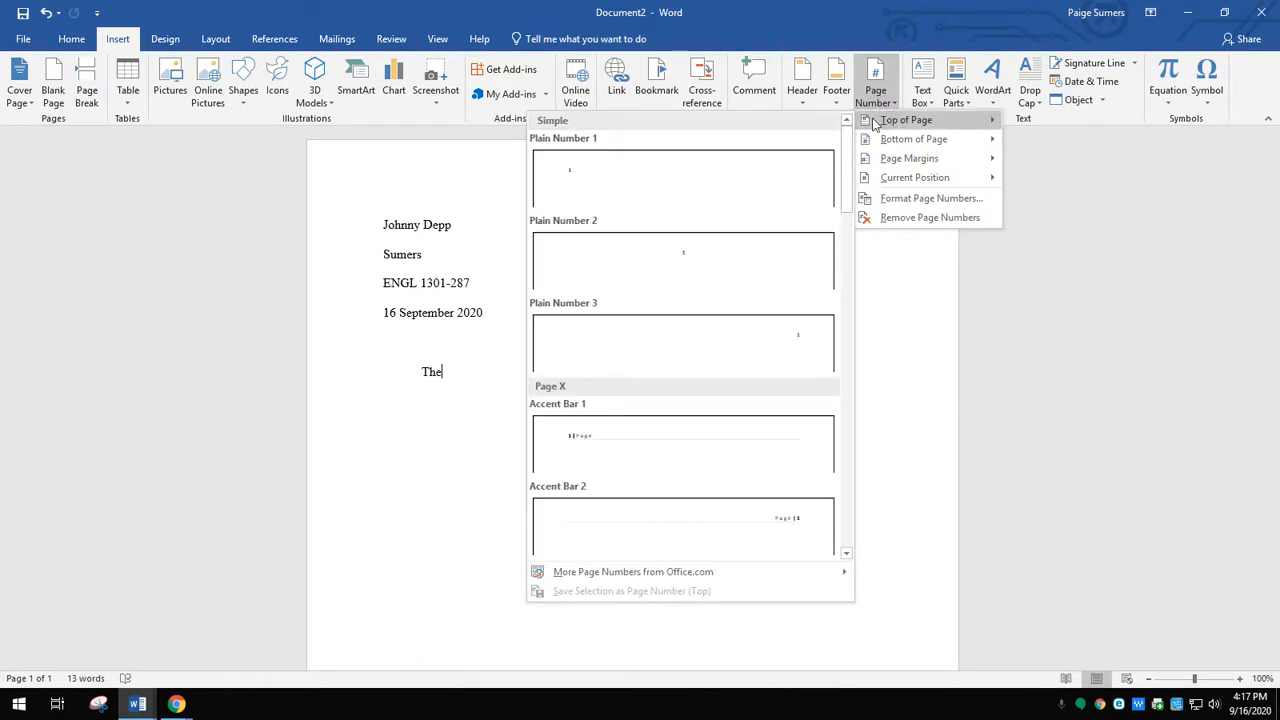
{"action": "left_click", "coordinate": [785, 340]}
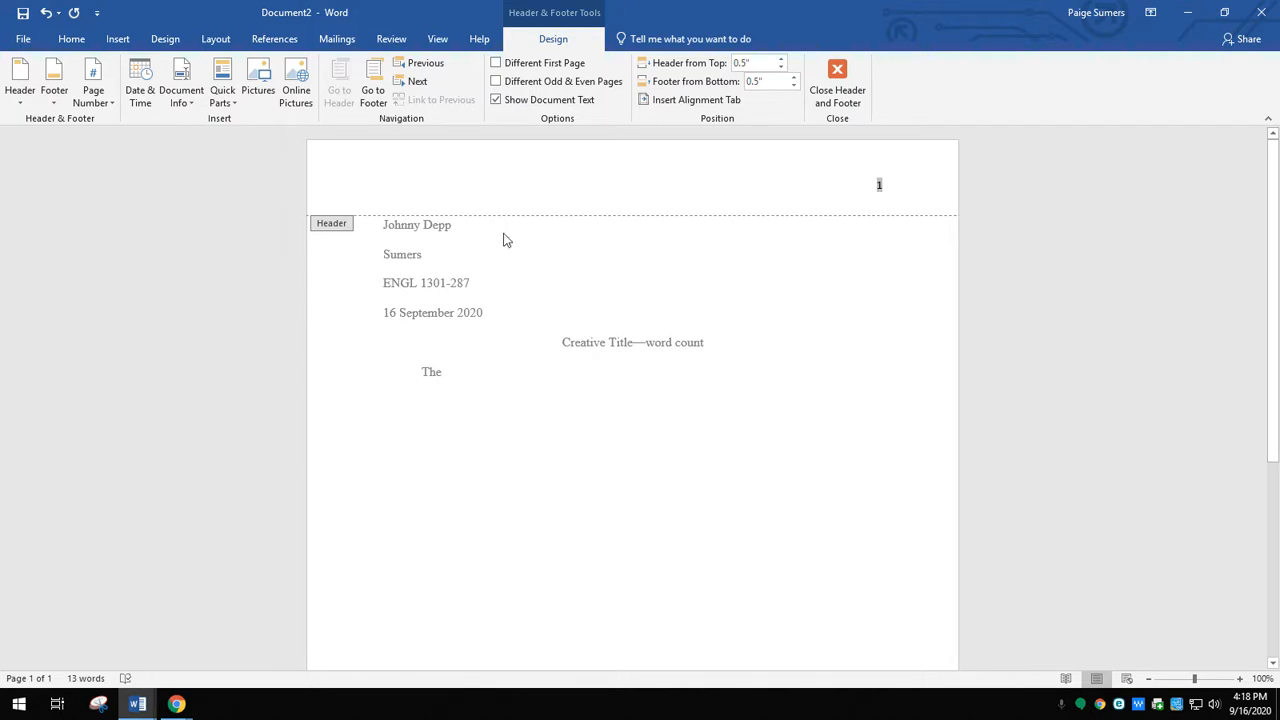
{"action": "type", "text": "Depp"}
- Format the header's surname and page number in Times New Roman, size 12
{"action": "left_click_drag", "start_coordinate": [847, 185], "coordinate": [894, 191]}
{"action": "right_click", "coordinate": [867, 190]}
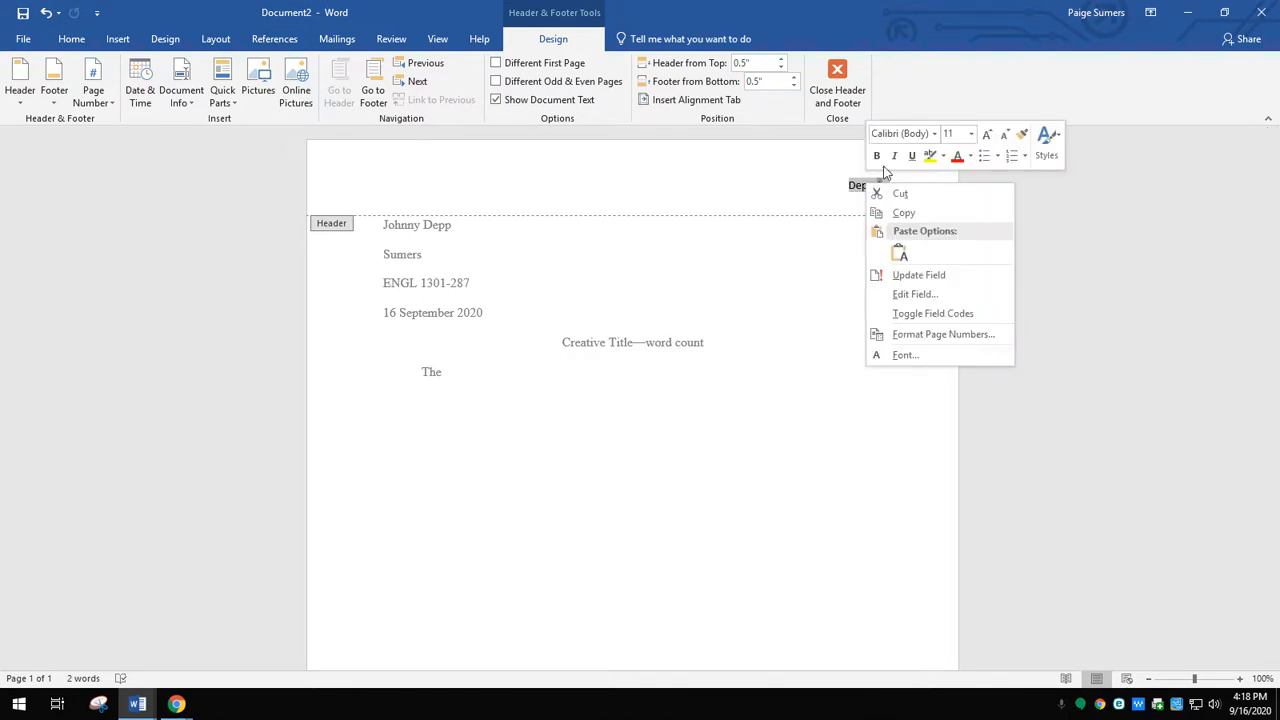
{"action": "left_click", "coordinate": [934, 133]}
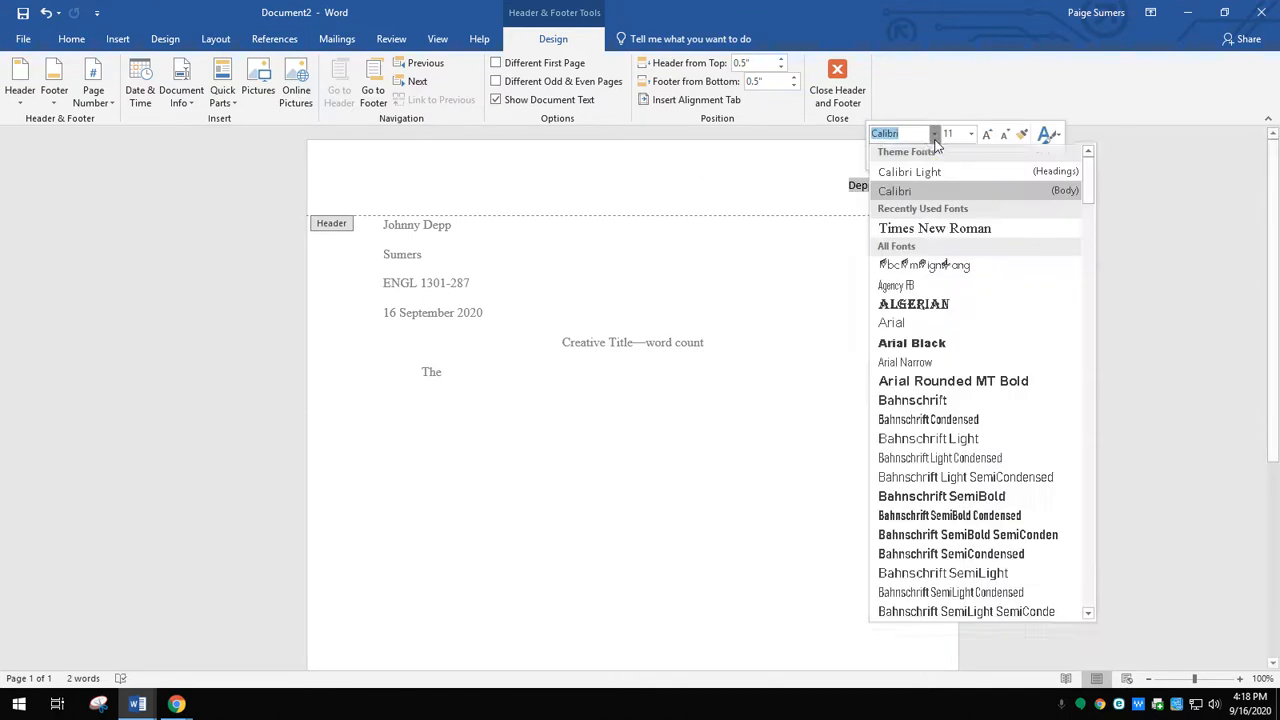
{"action": "left_click", "coordinate": [934, 231]}
{"action": "left_click", "coordinate": [971, 134]}
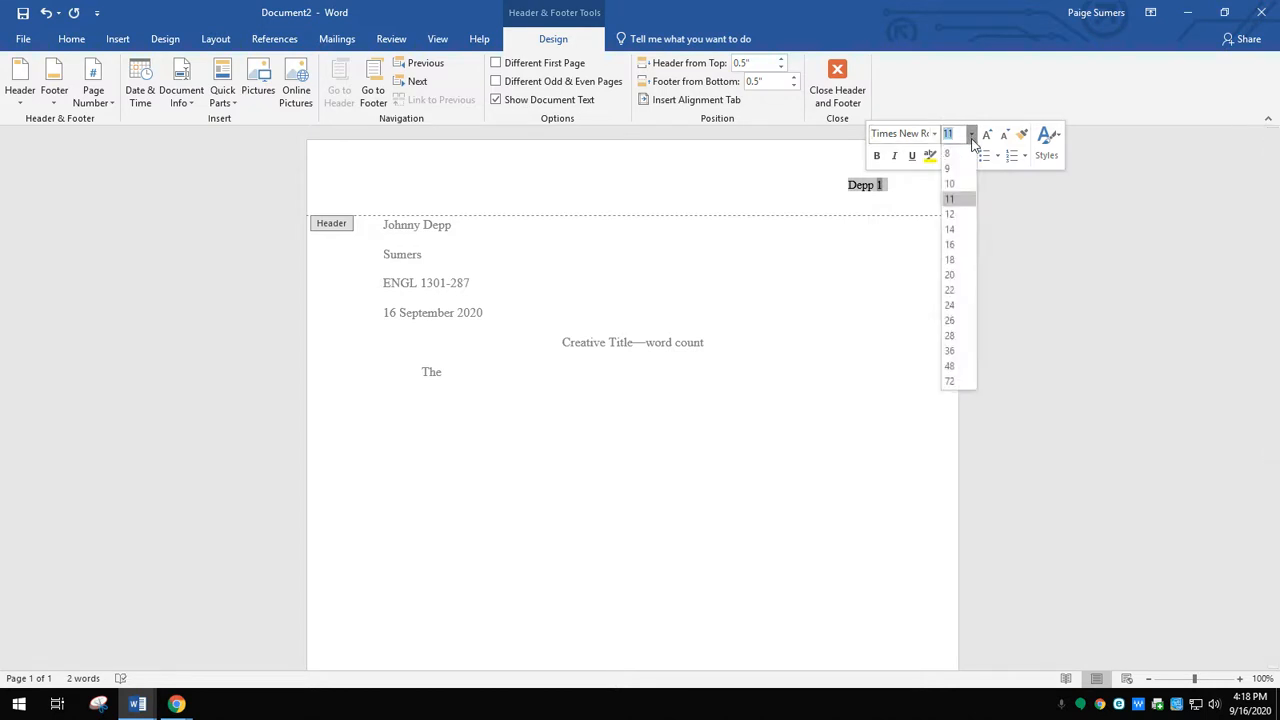
{"action": "left_click", "coordinate": [962, 213]}
{"action": "left_click", "coordinate": [776, 188]}
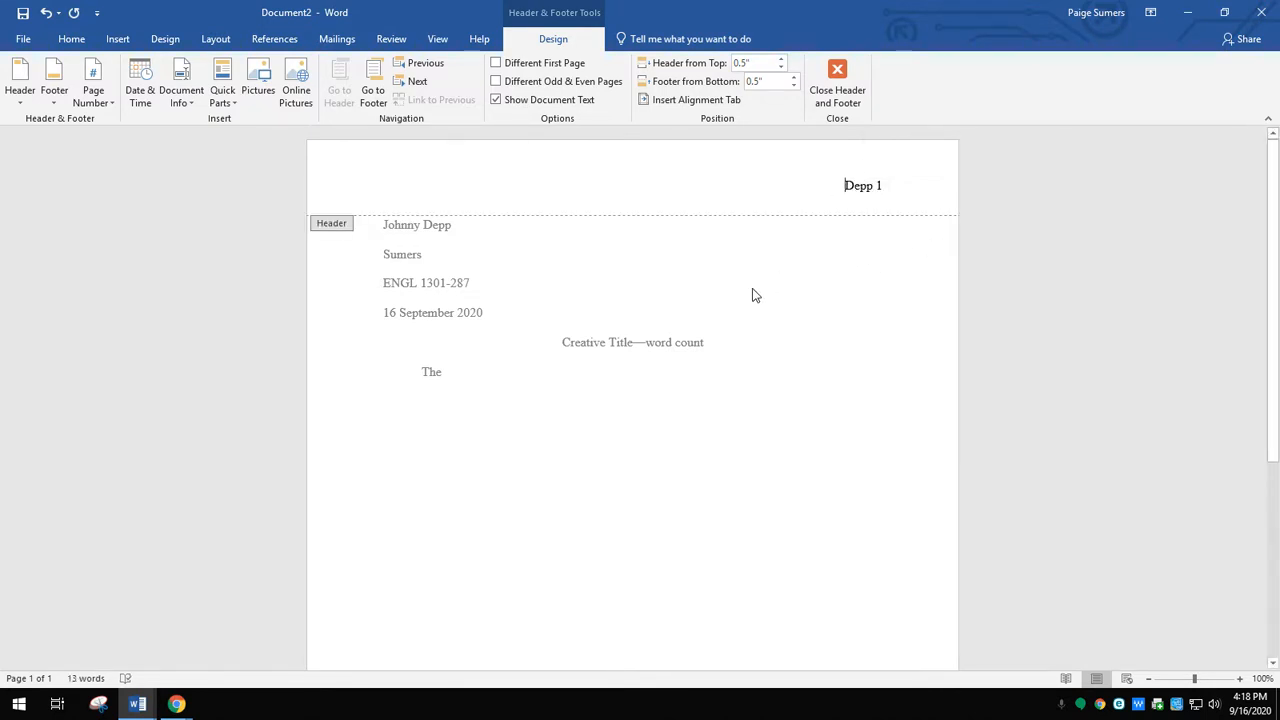
- Return to the body, complete its line as "The text goes here." and add short filler lines until a second page begins
{"action": "double_click", "coordinate": [672, 379]}
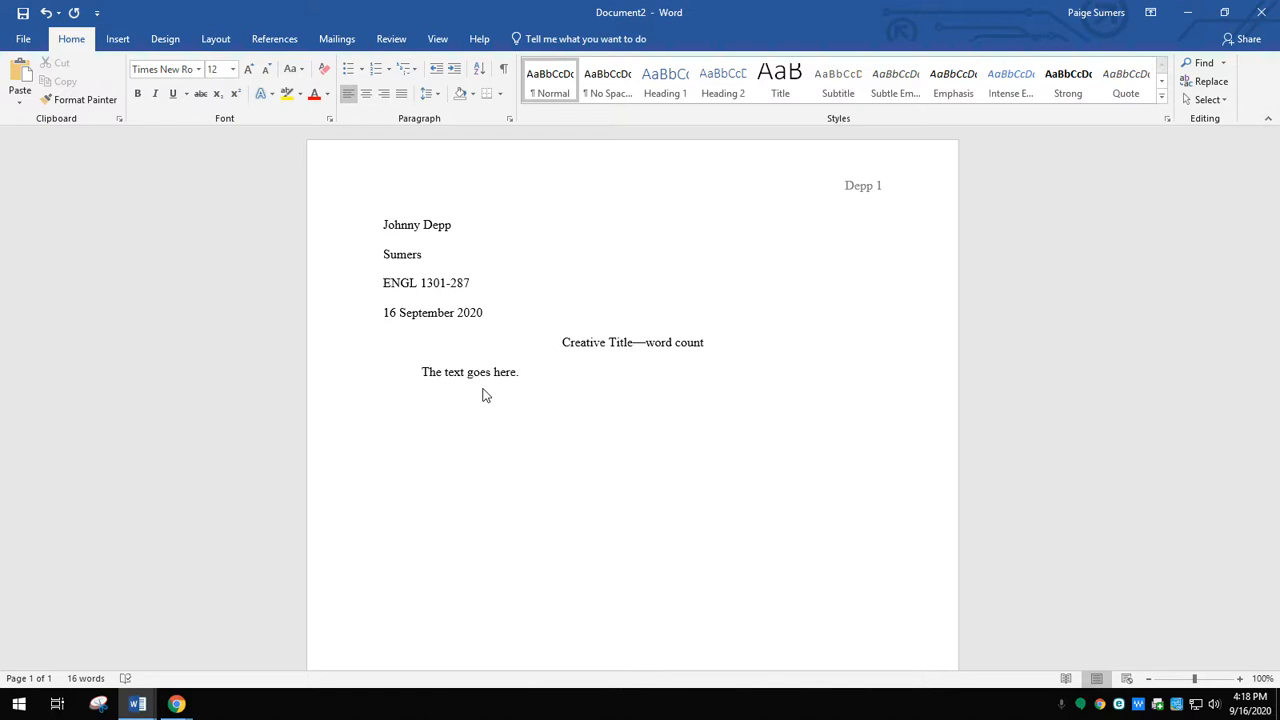
{"action": "type", "text": "fa D Da Df D F Df D Ed F Df D F Df Df Dfd F Df Df D Fa"}
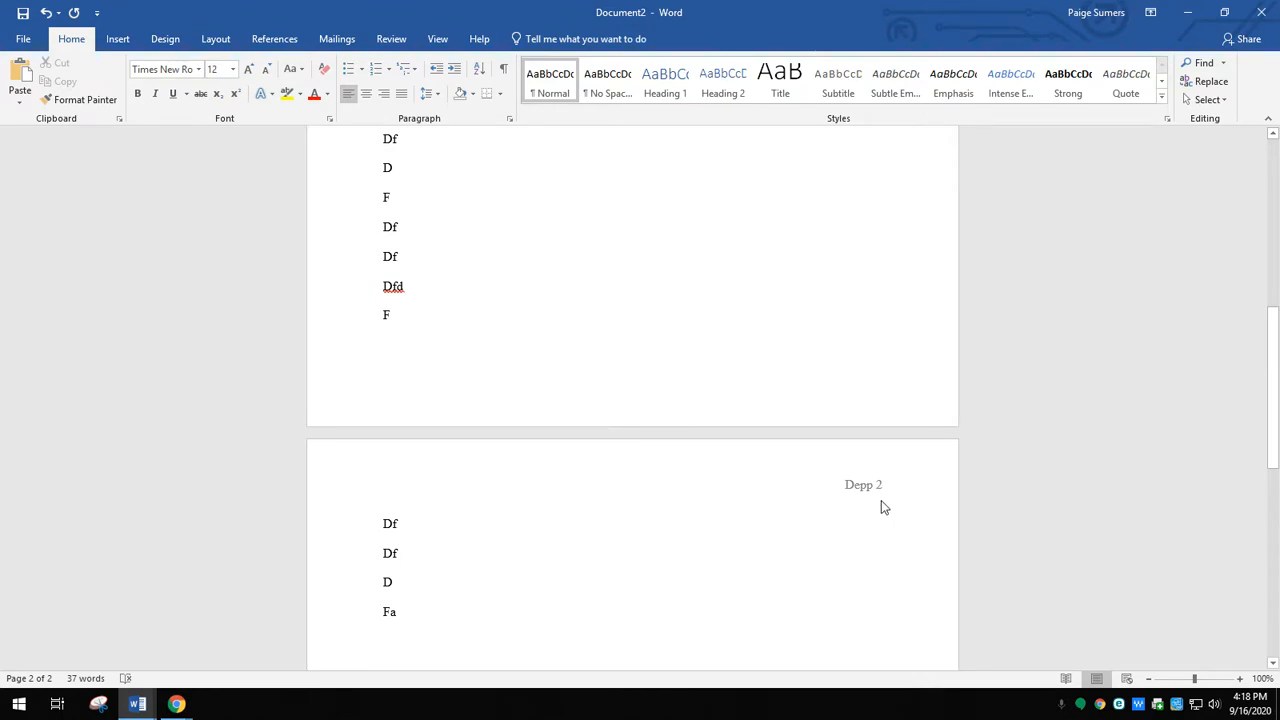
- Enable Different First Page for the header so page 1 carries no surname or page number, and return to the body
{"action": "scroll", "coordinate": [881, 501], "scroll_direction": "up", "scroll_amount": 4}
{"action": "scroll", "coordinate": [888, 506], "scroll_direction": "up", "scroll_amount": 4}
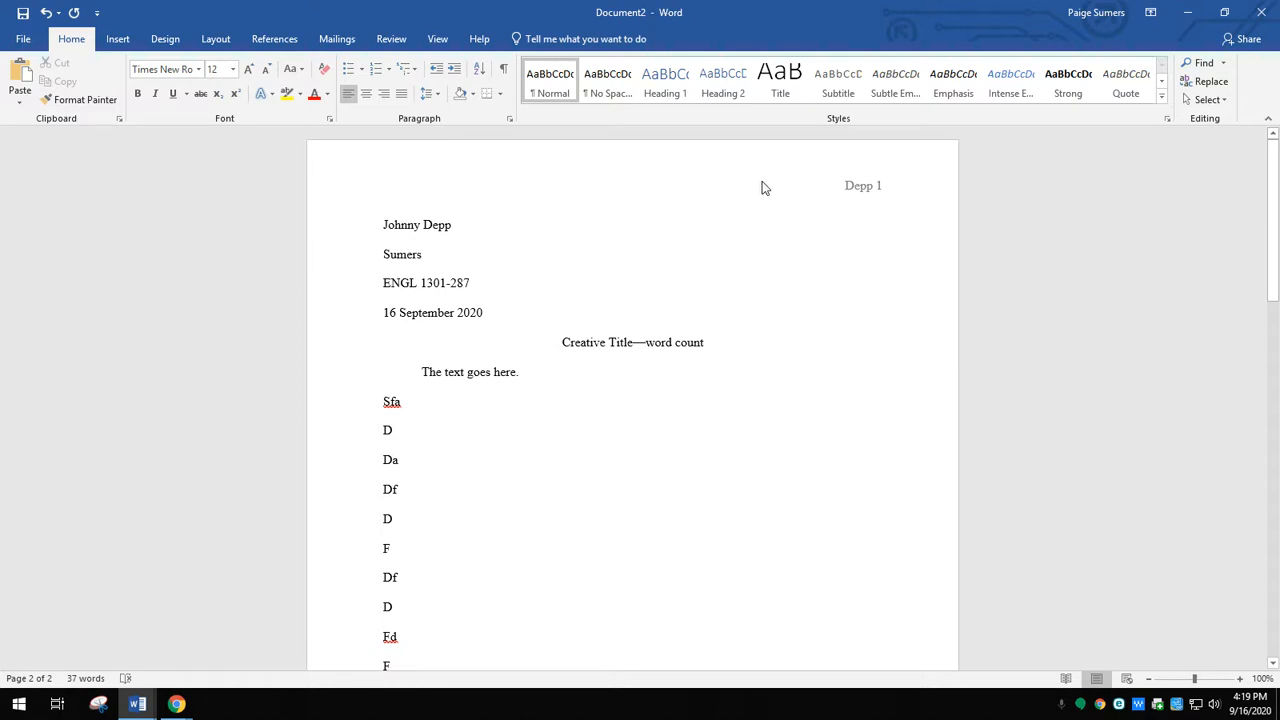
{"action": "double_click", "coordinate": [845, 188]}
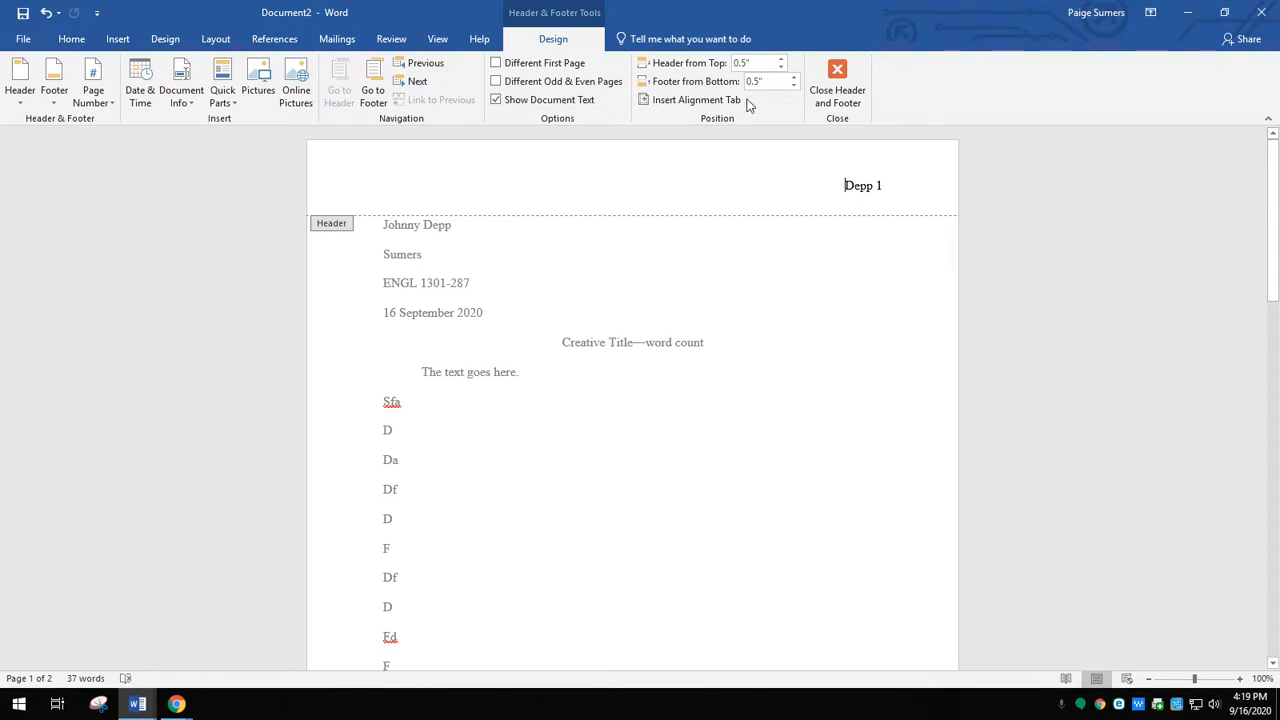
{"action": "left_click", "coordinate": [497, 64]}
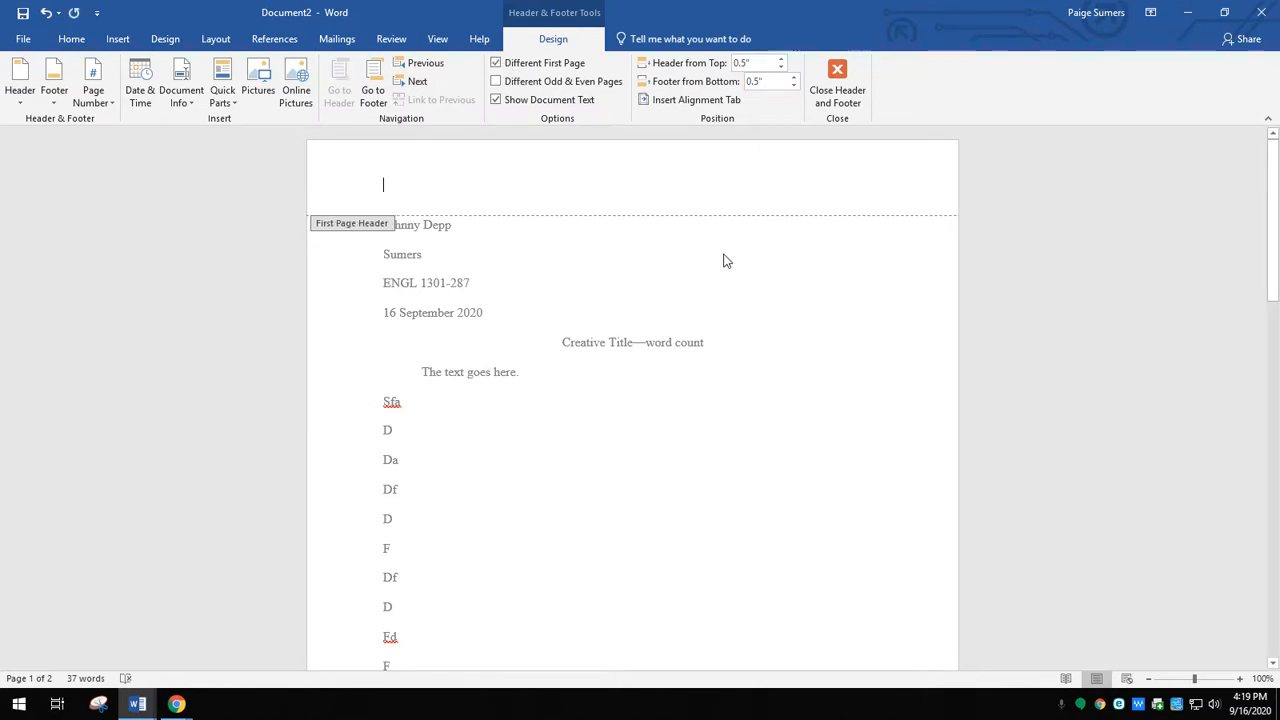
{"action": "double_click", "coordinate": [727, 259]}
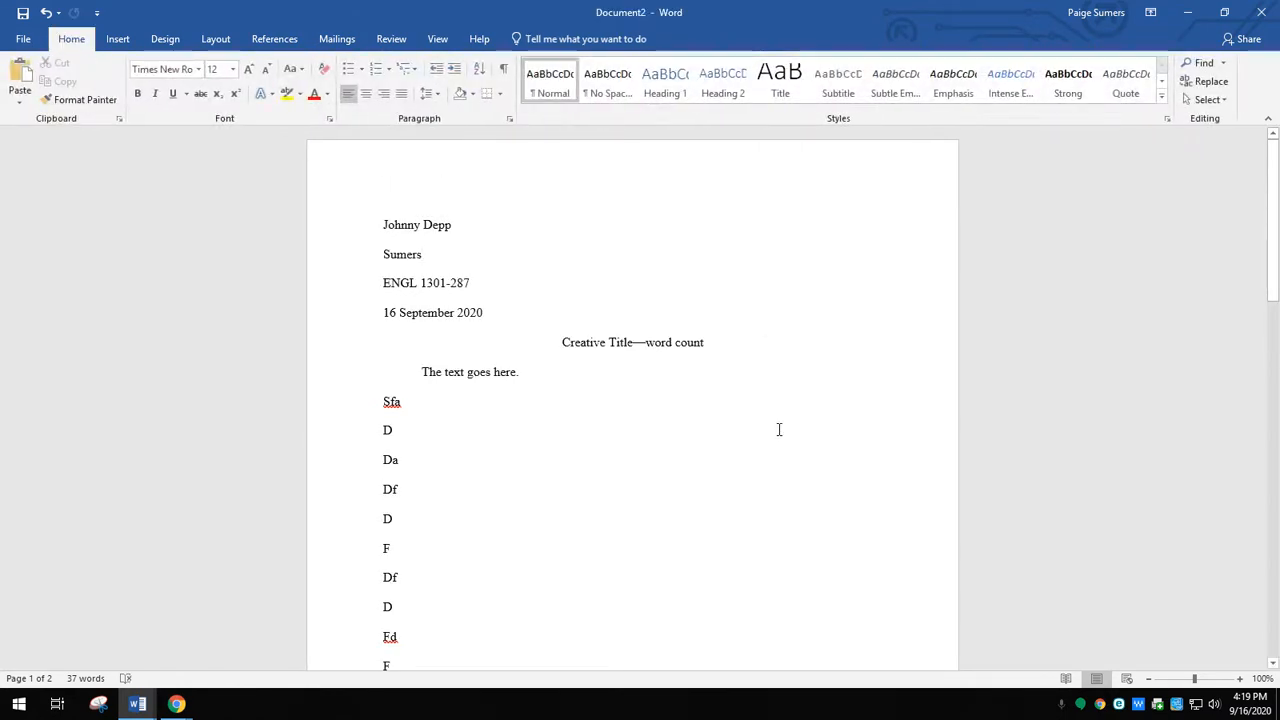
- Check the word count of the body text alone, from "The text goes here." to the last filler line, excluding heading and title
{"action": "scroll", "coordinate": [780, 430], "scroll_direction": "down", "scroll_amount": 10}
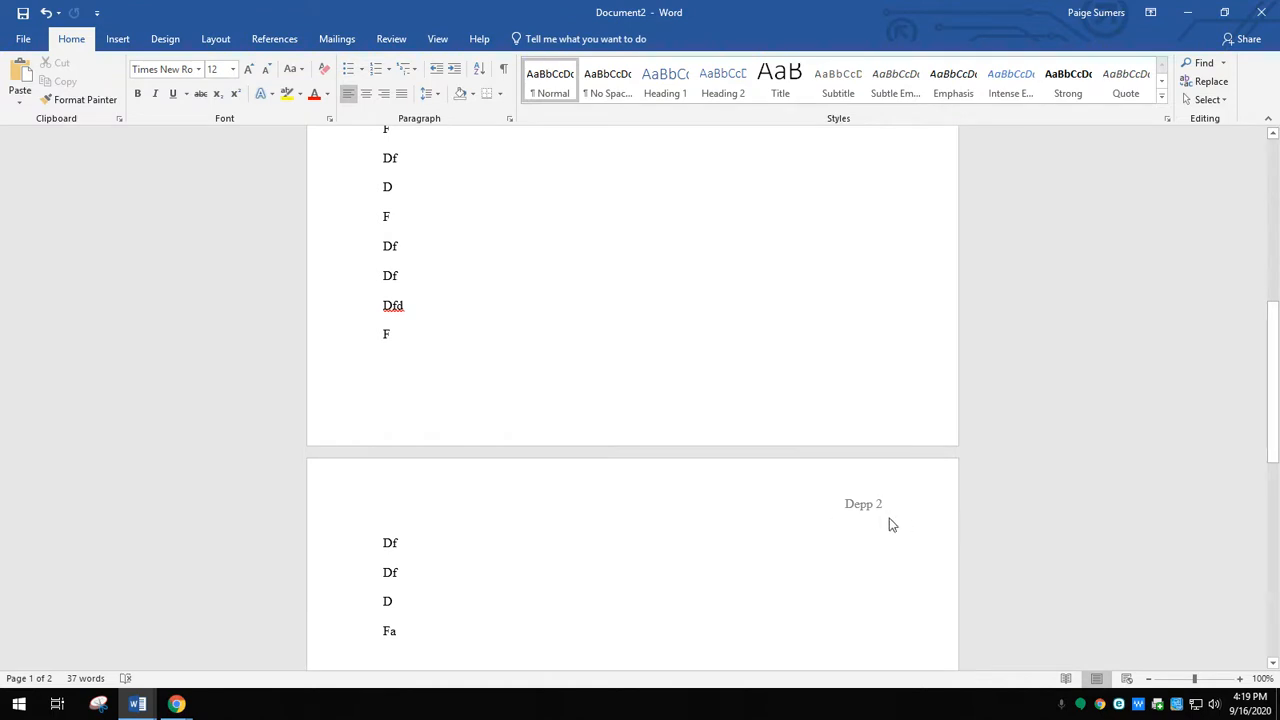
{"action": "scroll", "coordinate": [700, 275], "scroll_direction": "up", "scroll_amount": 8}
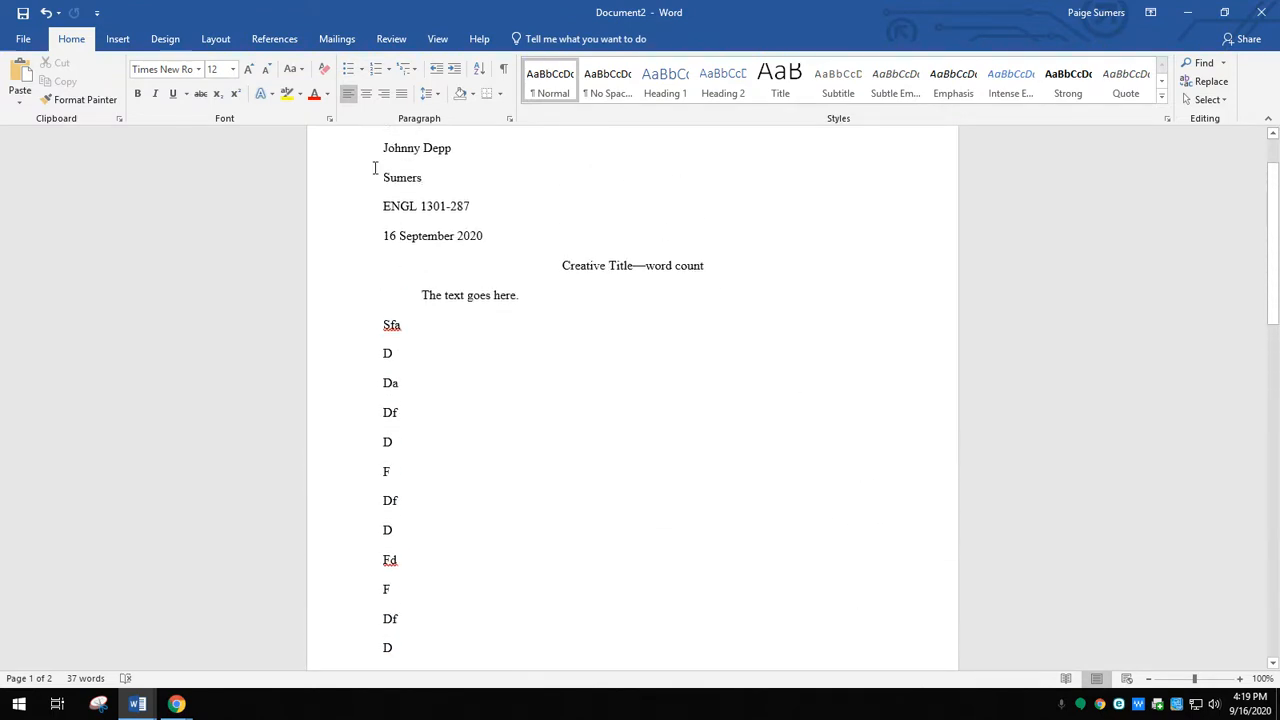
{"action": "scroll", "coordinate": [534, 362], "scroll_direction": "up", "scroll_amount": 1}
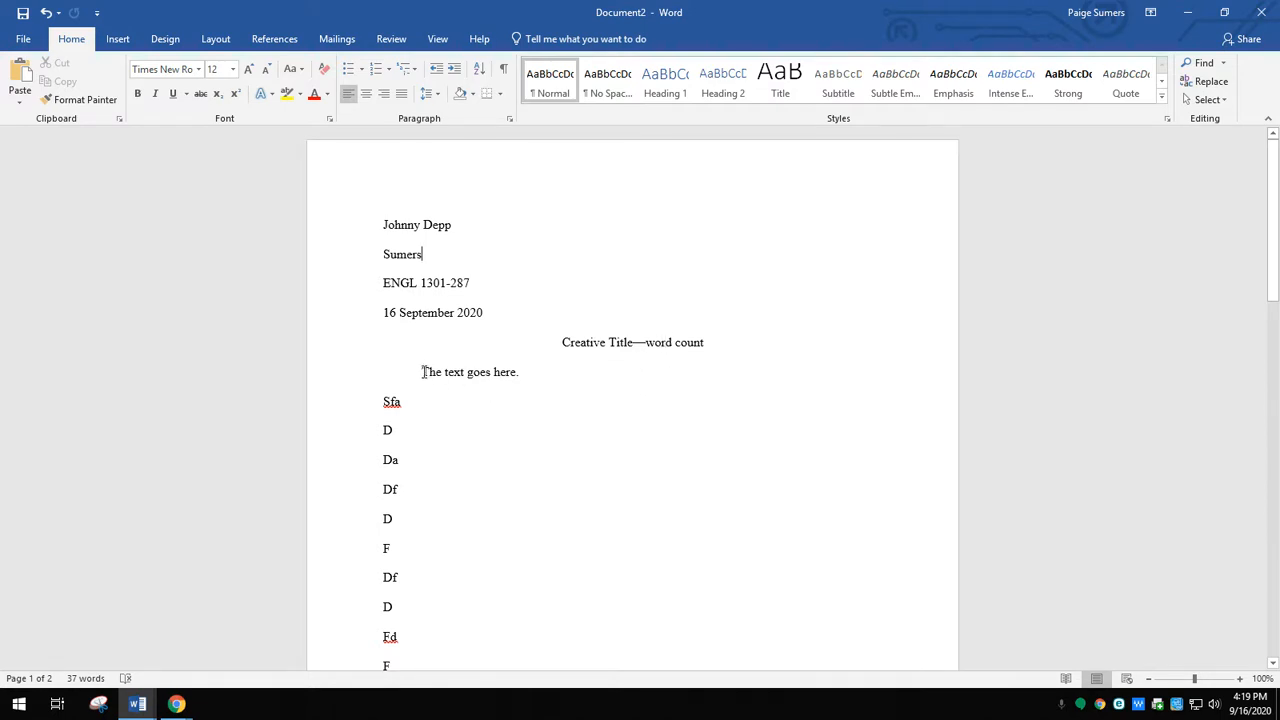
{"action": "left_click_drag", "start_coordinate": [421, 372], "coordinate": [556, 469]}
{"action": "scroll", "coordinate": [552, 468], "scroll_direction": "up", "scroll_amount": 18}
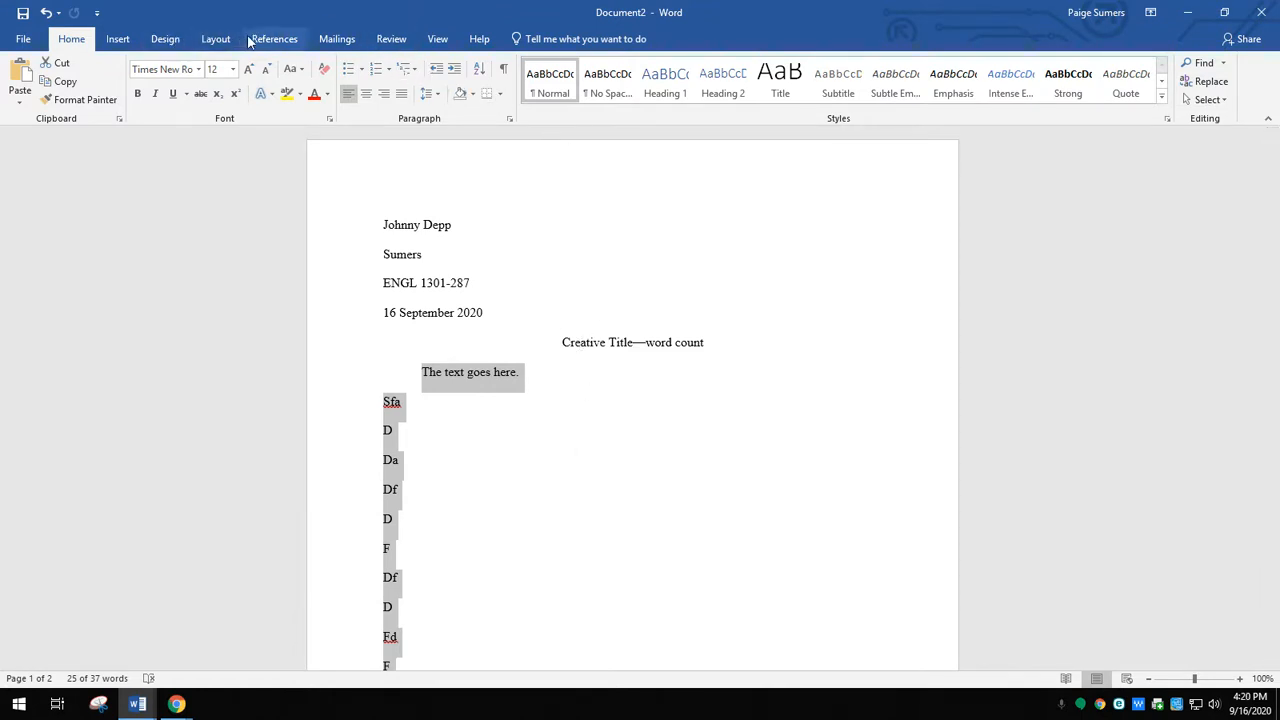
{"action": "left_click", "coordinate": [392, 46]}
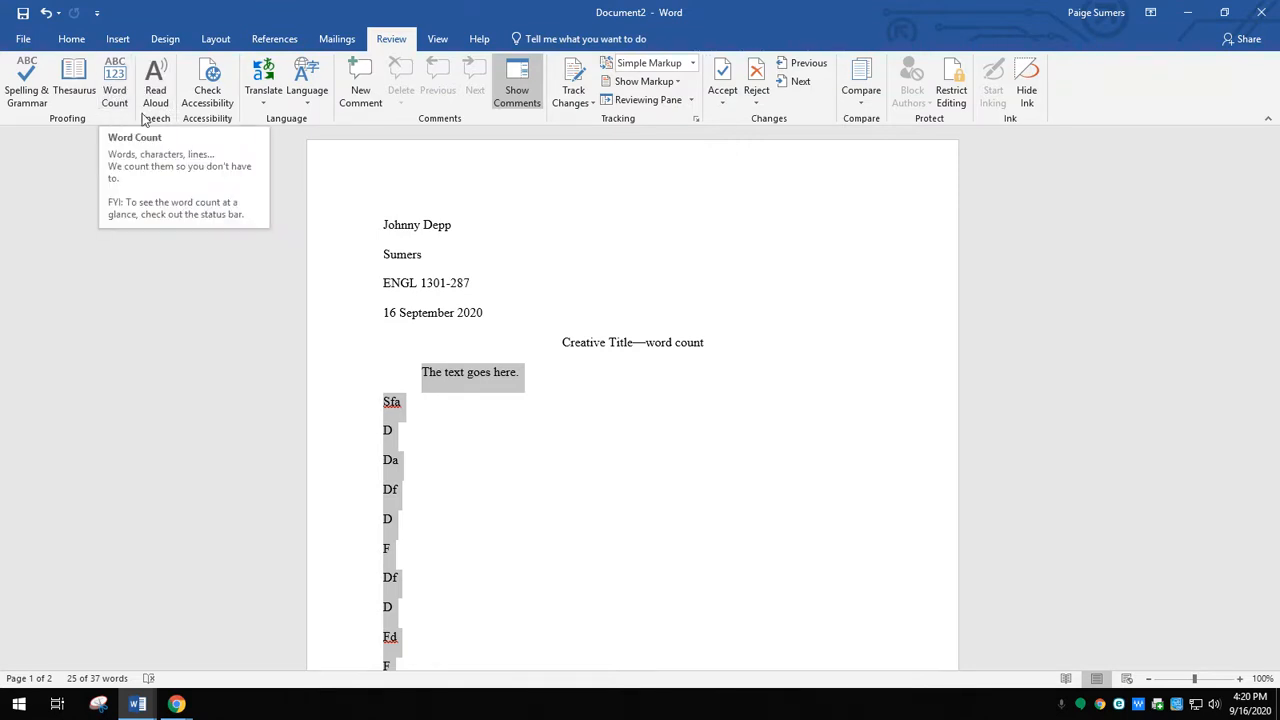
{"action": "left_click", "coordinate": [114, 92]}
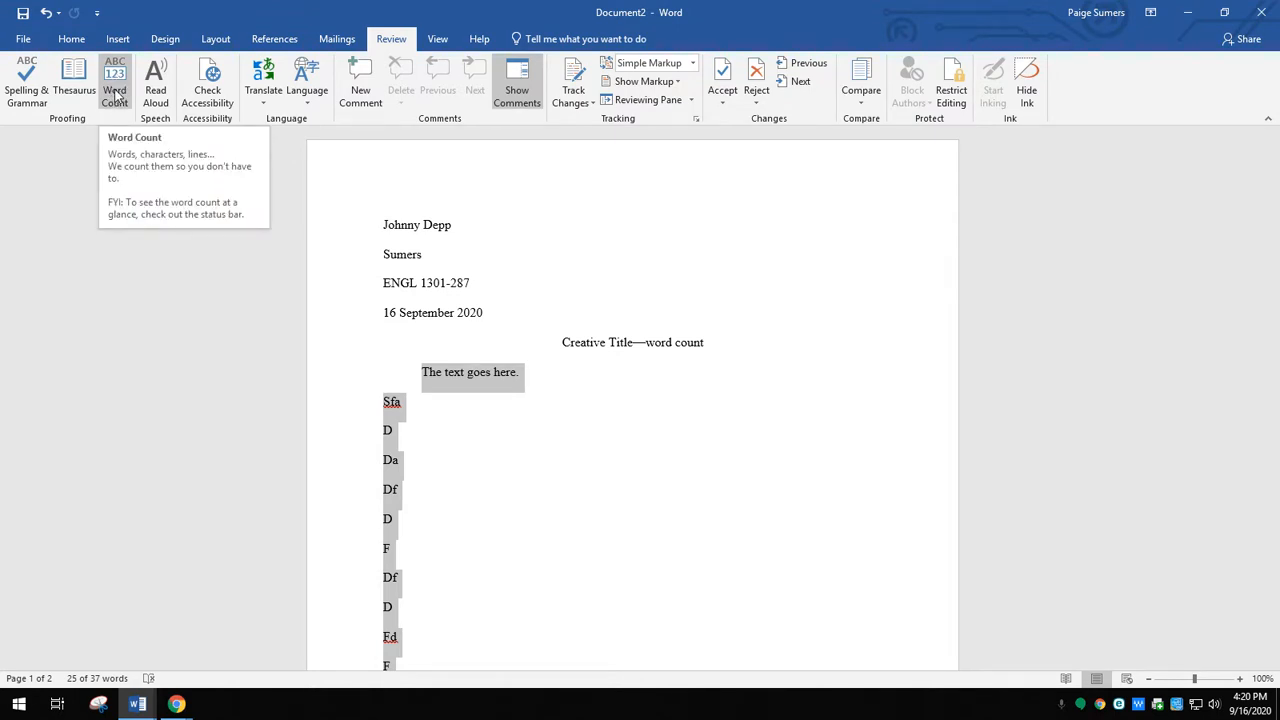
{"action": "left_click", "coordinate": [116, 92]}
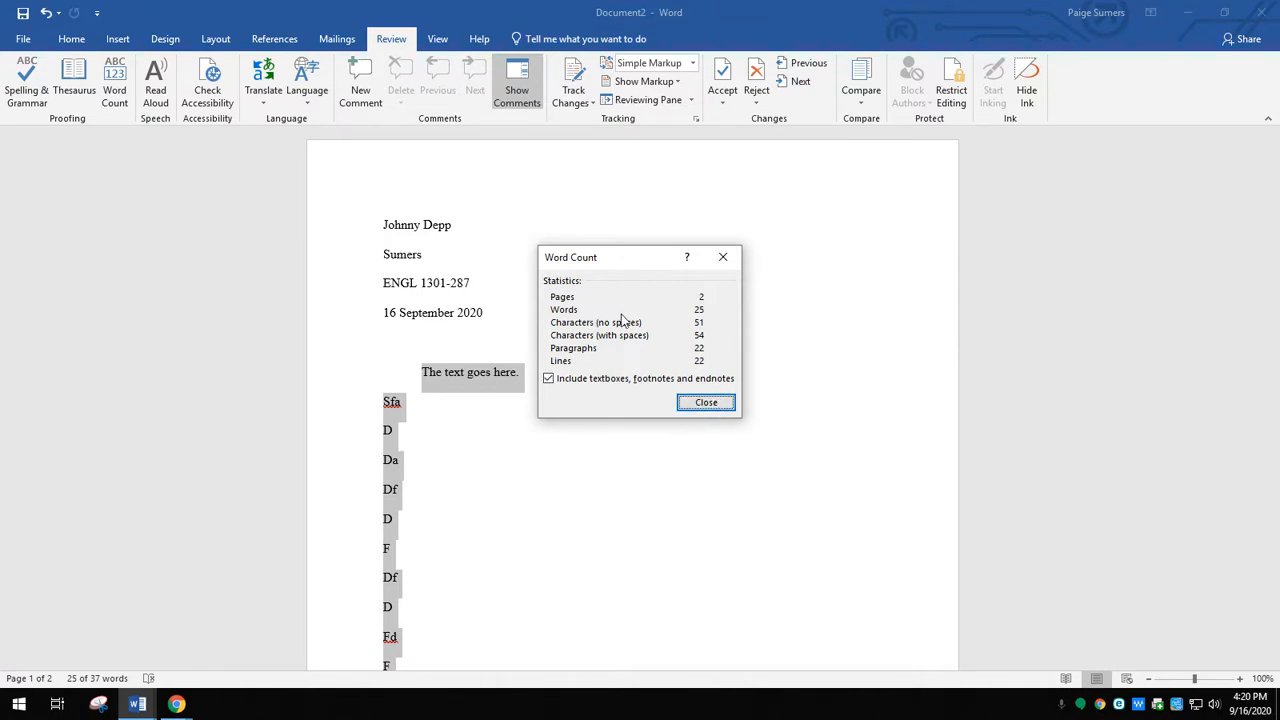
{"action": "left_click", "coordinate": [714, 401]}
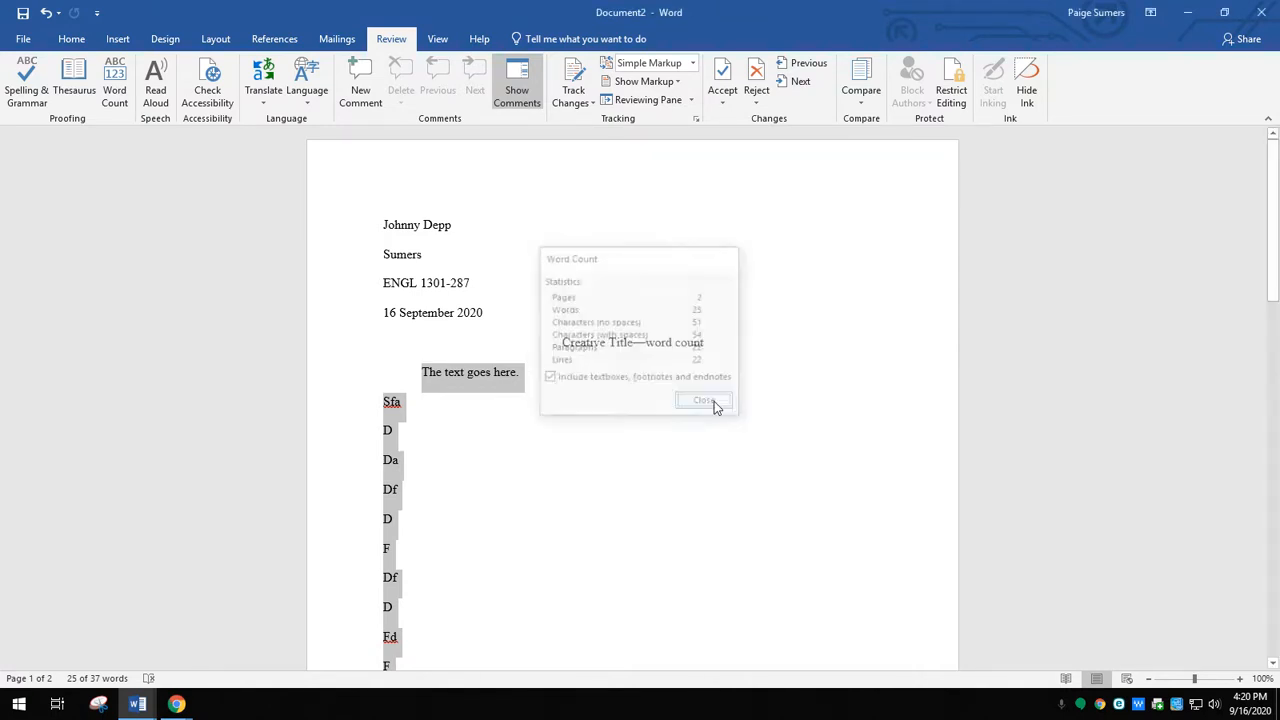
- Replace the "word count" placeholder in the centred title with "25 words"
{"action": "left_click", "coordinate": [647, 346]}
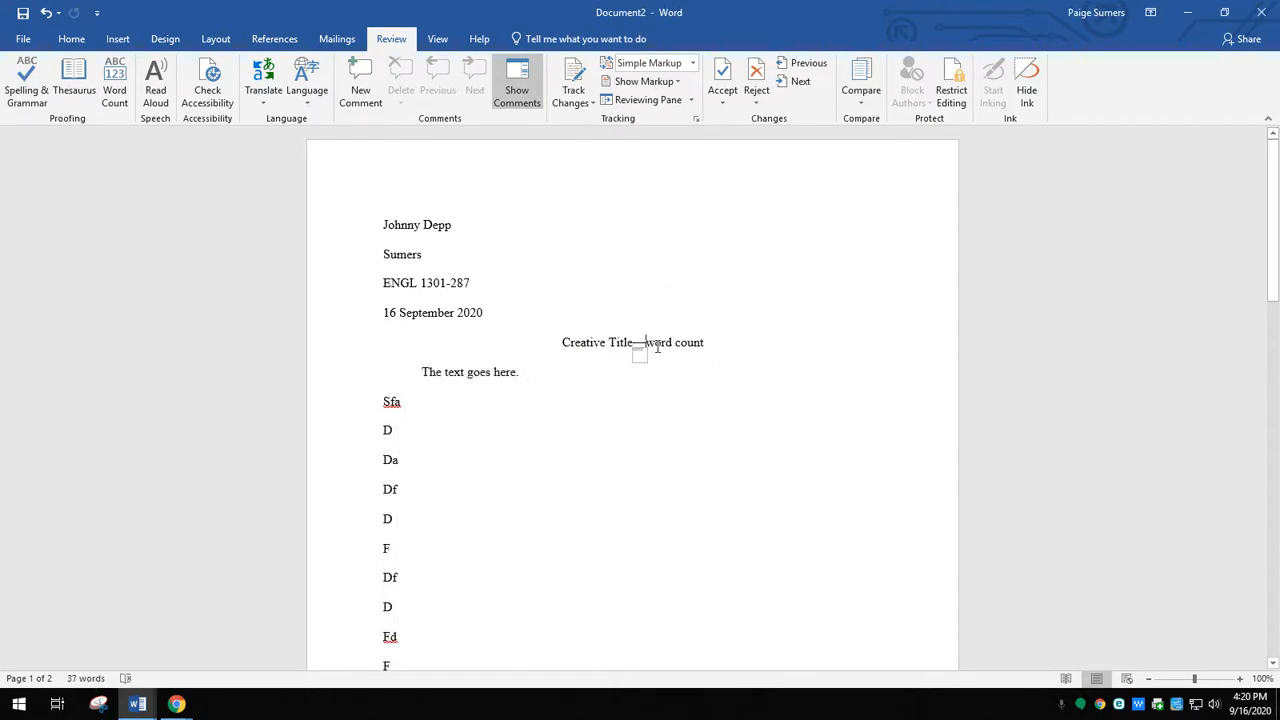
{"action": "left_click_drag", "start_coordinate": [647, 346], "coordinate": [704, 343]}
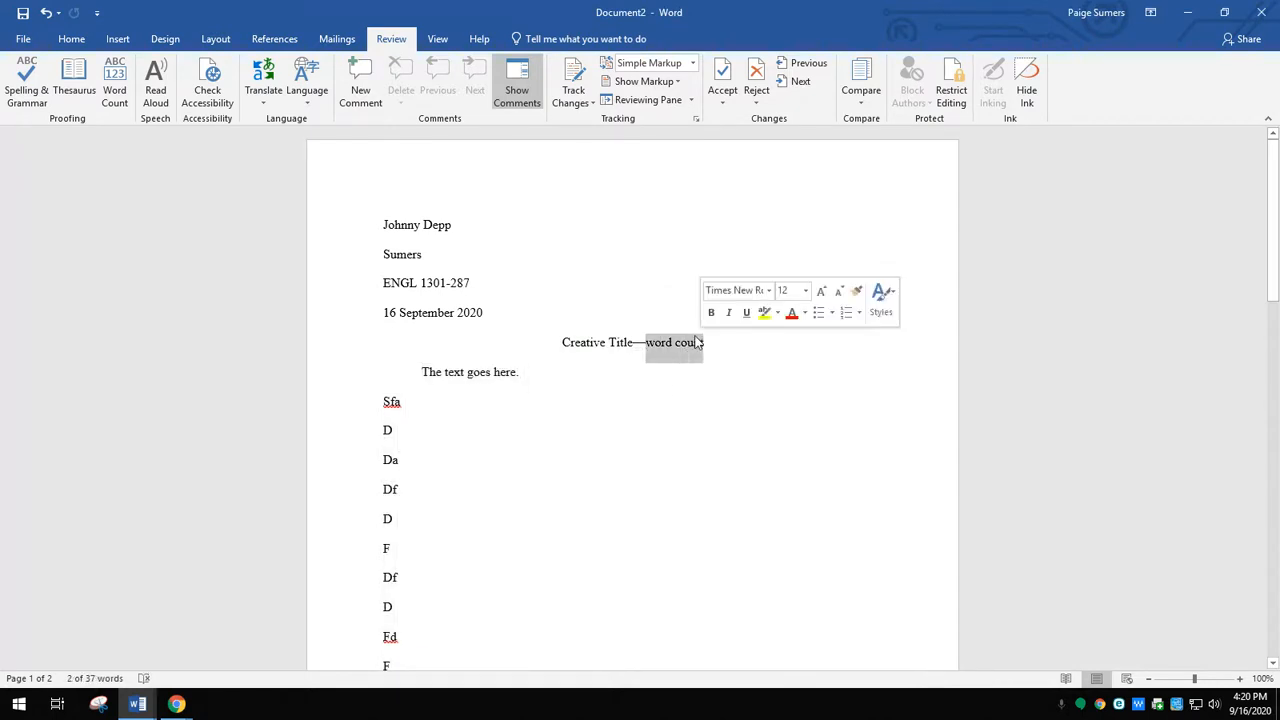
{"action": "type", "text": "25 words"}
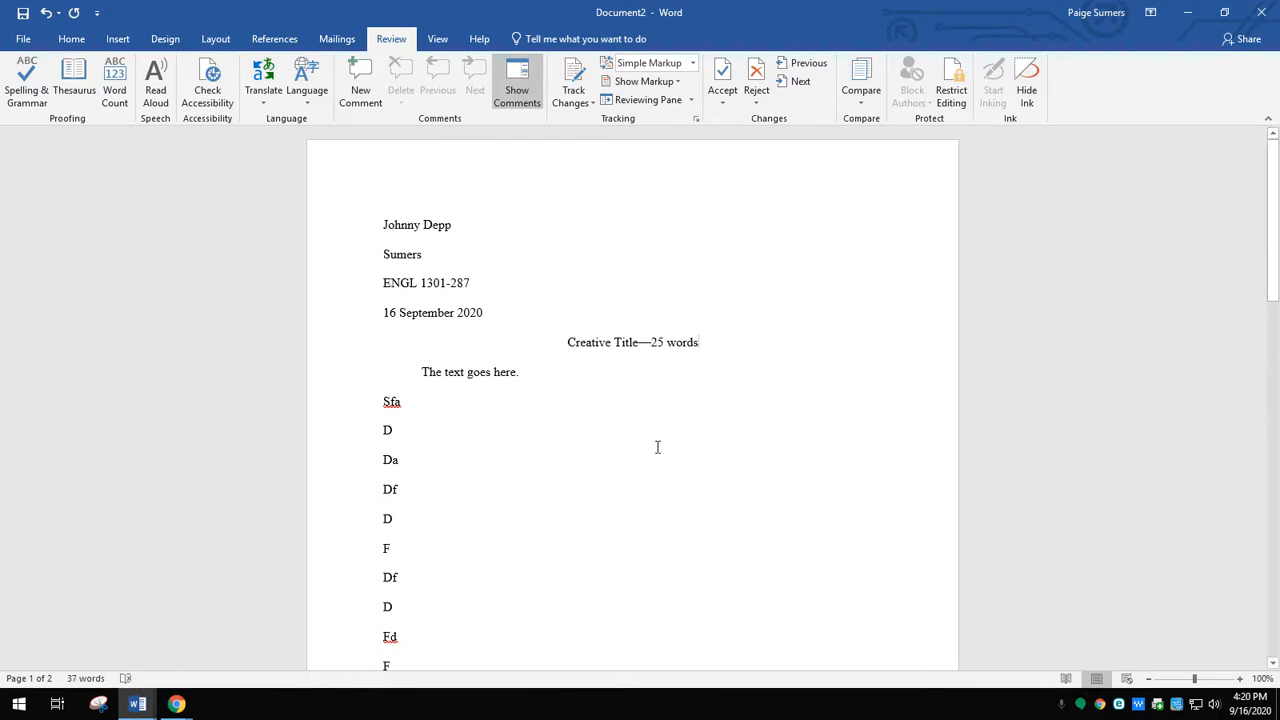
- Indent the "D" line directly below "Sfa" by one tab stop
{"action": "scroll", "coordinate": [657, 447], "scroll_direction": "down", "scroll_amount": 5}
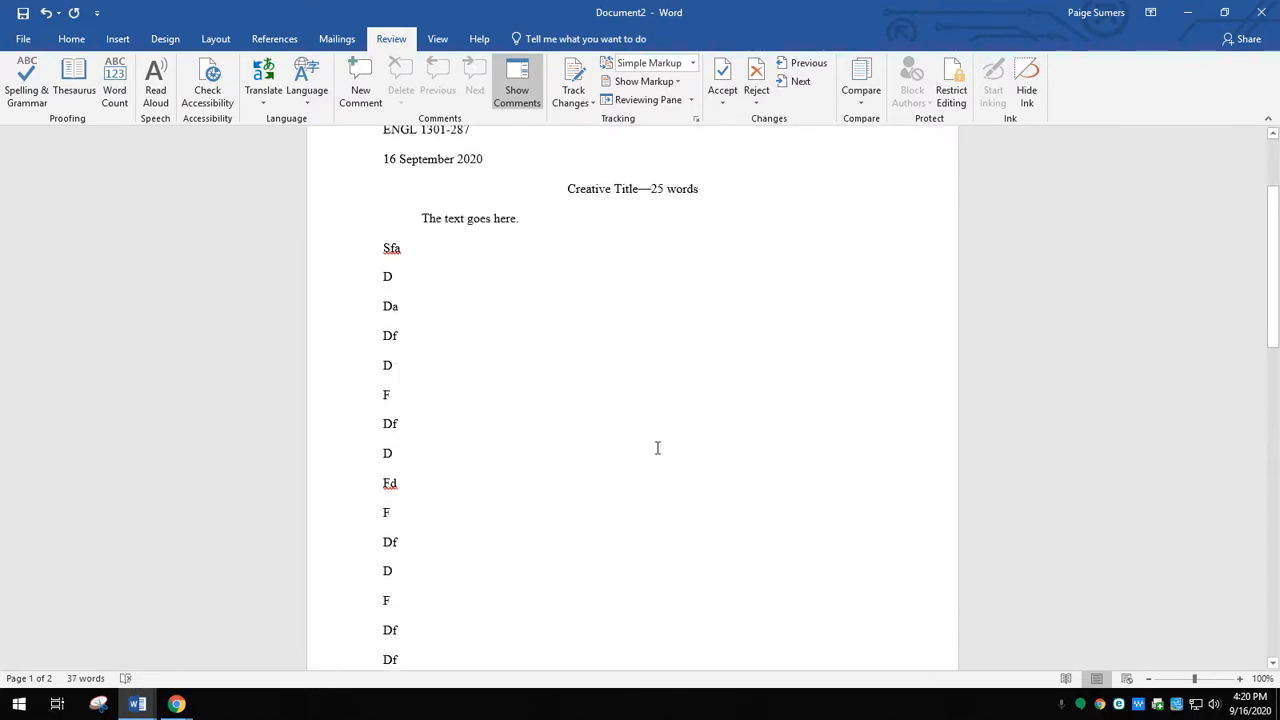
{"action": "scroll", "coordinate": [657, 449], "scroll_direction": "up", "scroll_amount": 3}
{"action": "key", "text": "Tab"}
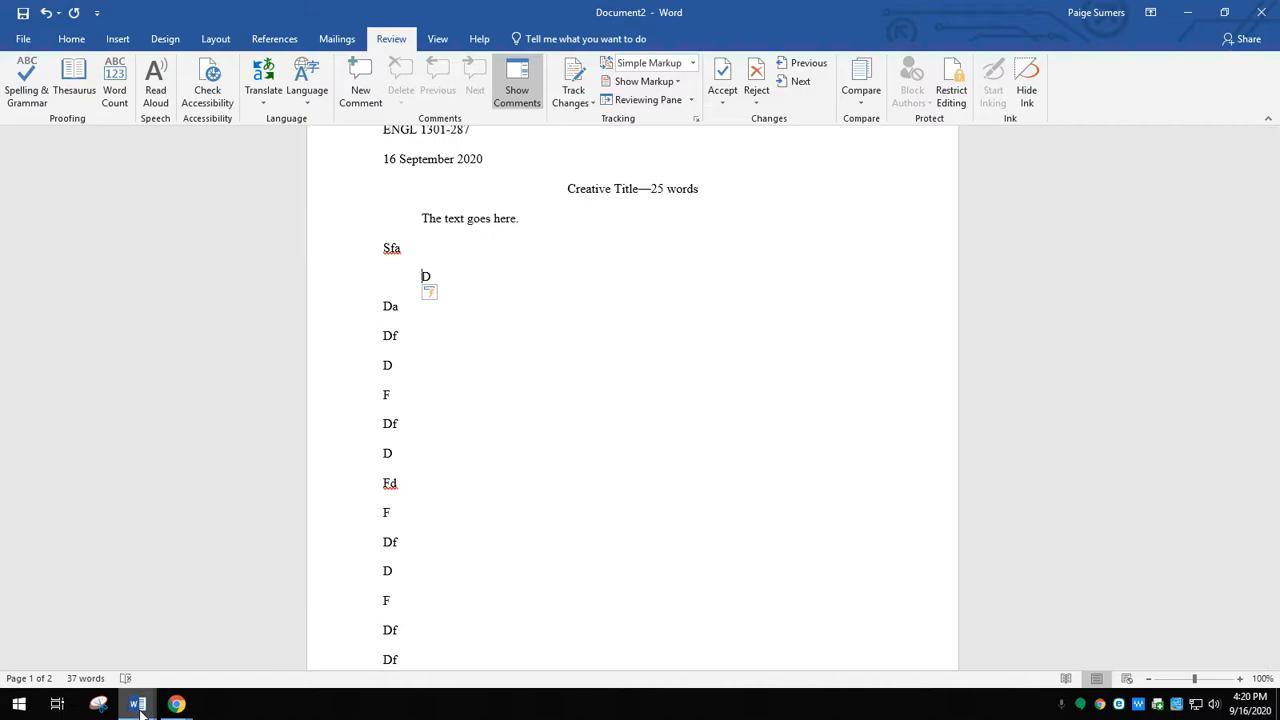
- Review the heading, title and page headers in the "MLA-Heading-and-Header-template for English" document, and return to Document2
{"action": "mouse_move", "coordinate": [137, 704]}
{"action": "left_click", "coordinate": [141, 632]}
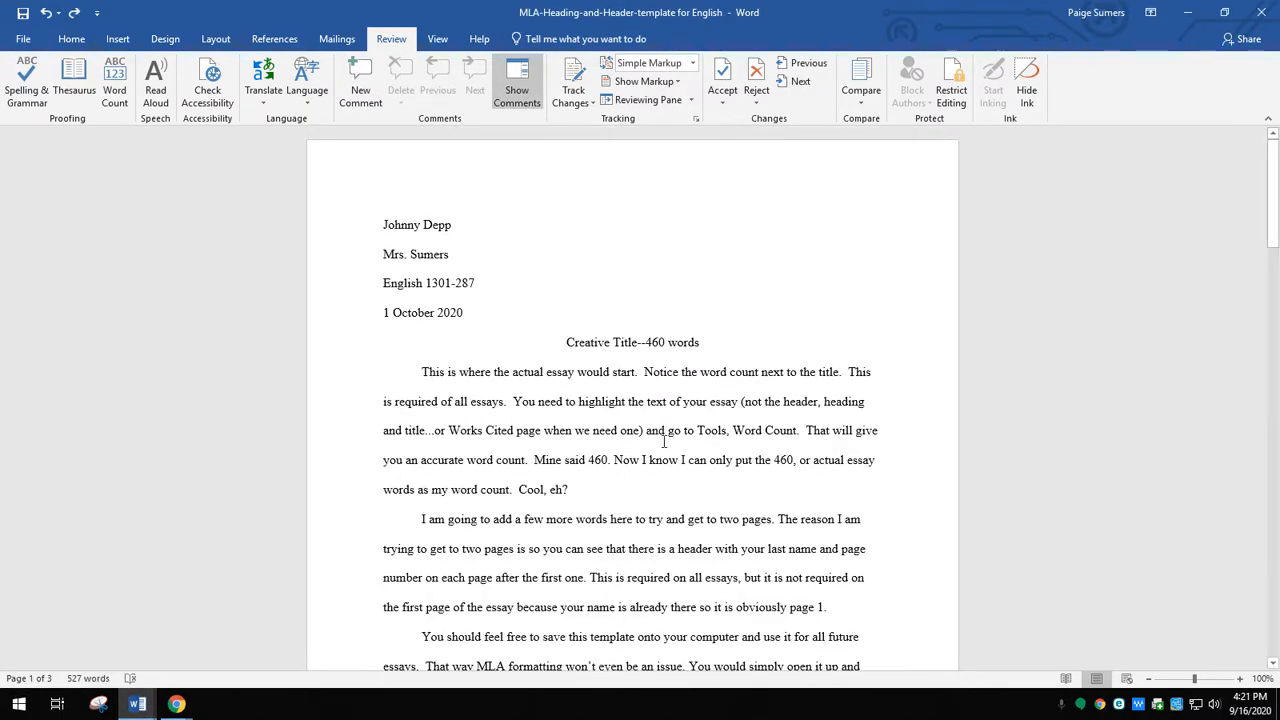
{"action": "scroll", "coordinate": [672, 470], "scroll_direction": "down", "scroll_amount": 14}
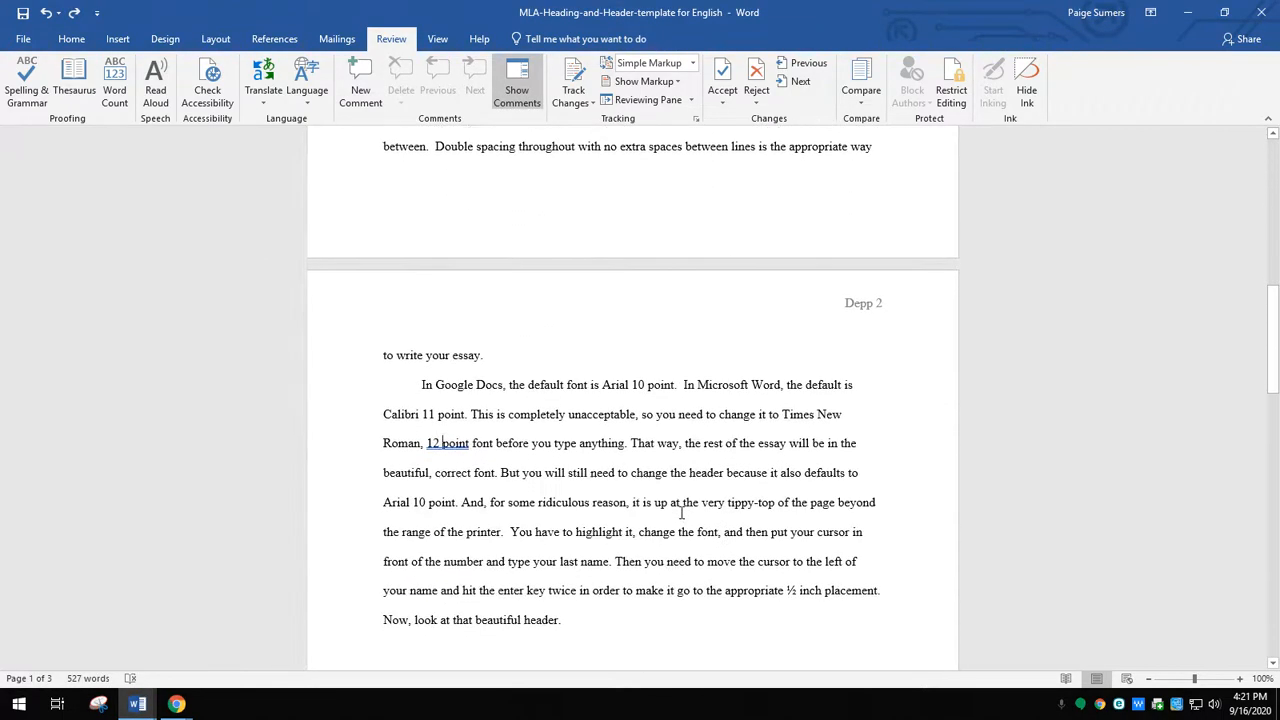
{"action": "scroll", "coordinate": [681, 512], "scroll_direction": "down", "scroll_amount": 1}
{"action": "scroll", "coordinate": [681, 521], "scroll_direction": "up", "scroll_amount": 10}
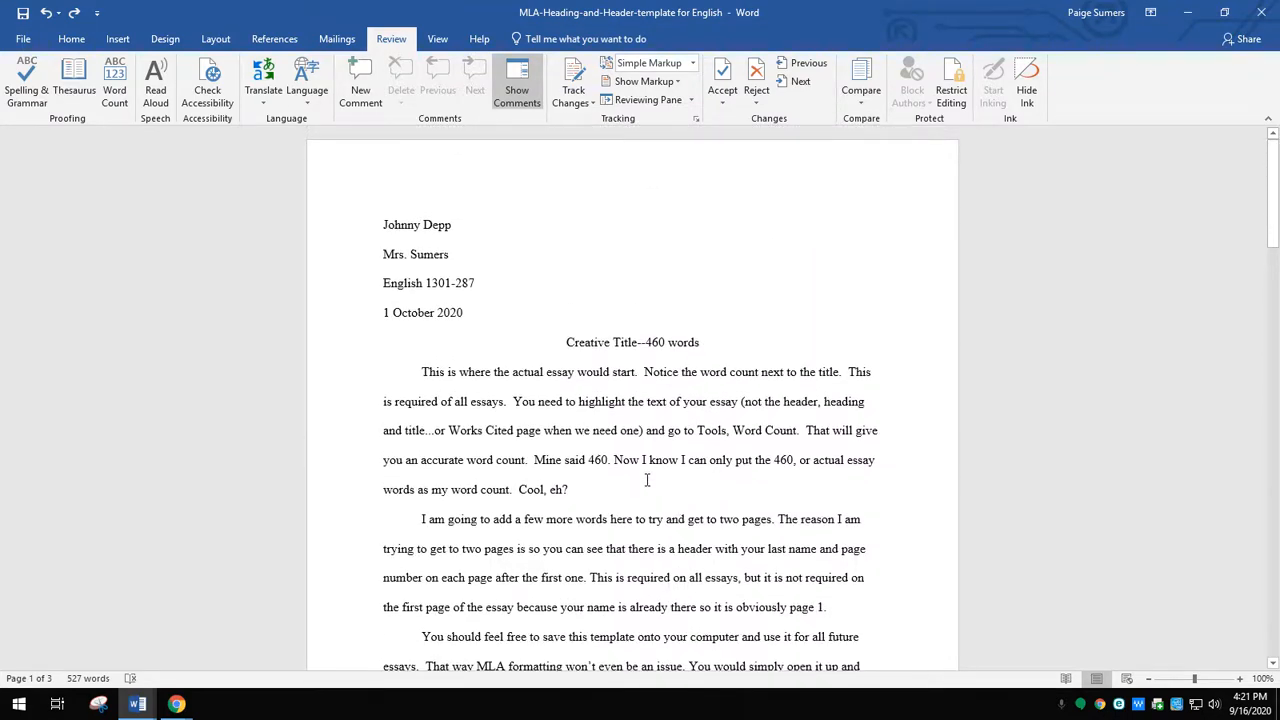
{"action": "mouse_move", "coordinate": [137, 704]}
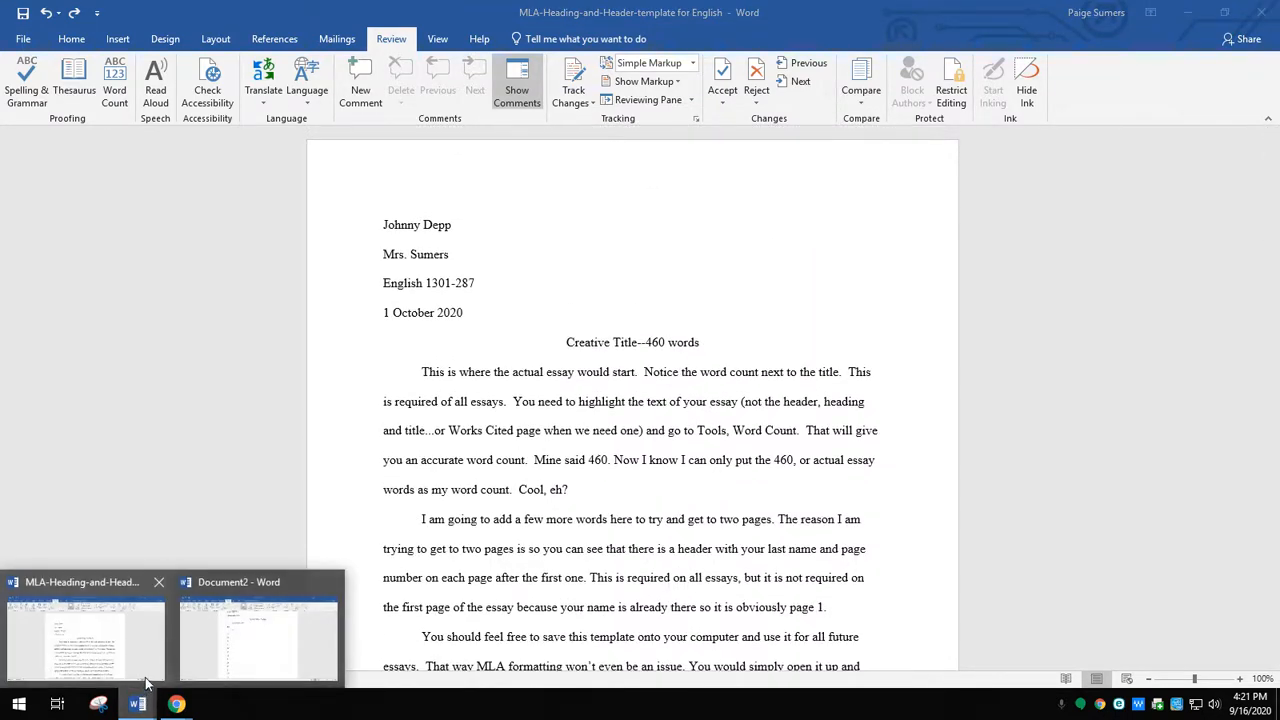
{"action": "left_click", "coordinate": [240, 642]}
- Check which page margin preset is applied to Document2
{"action": "scroll", "coordinate": [523, 446], "scroll_direction": "up", "scroll_amount": 3}
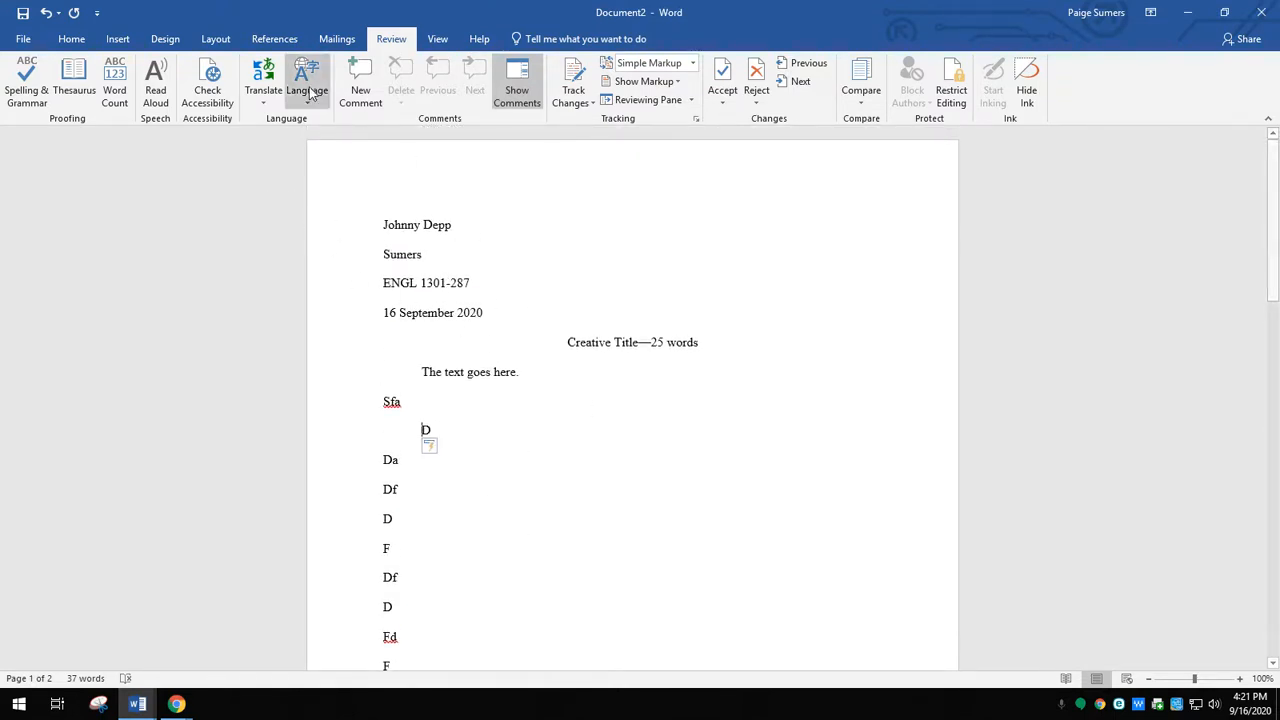
{"action": "left_click", "coordinate": [215, 40]}
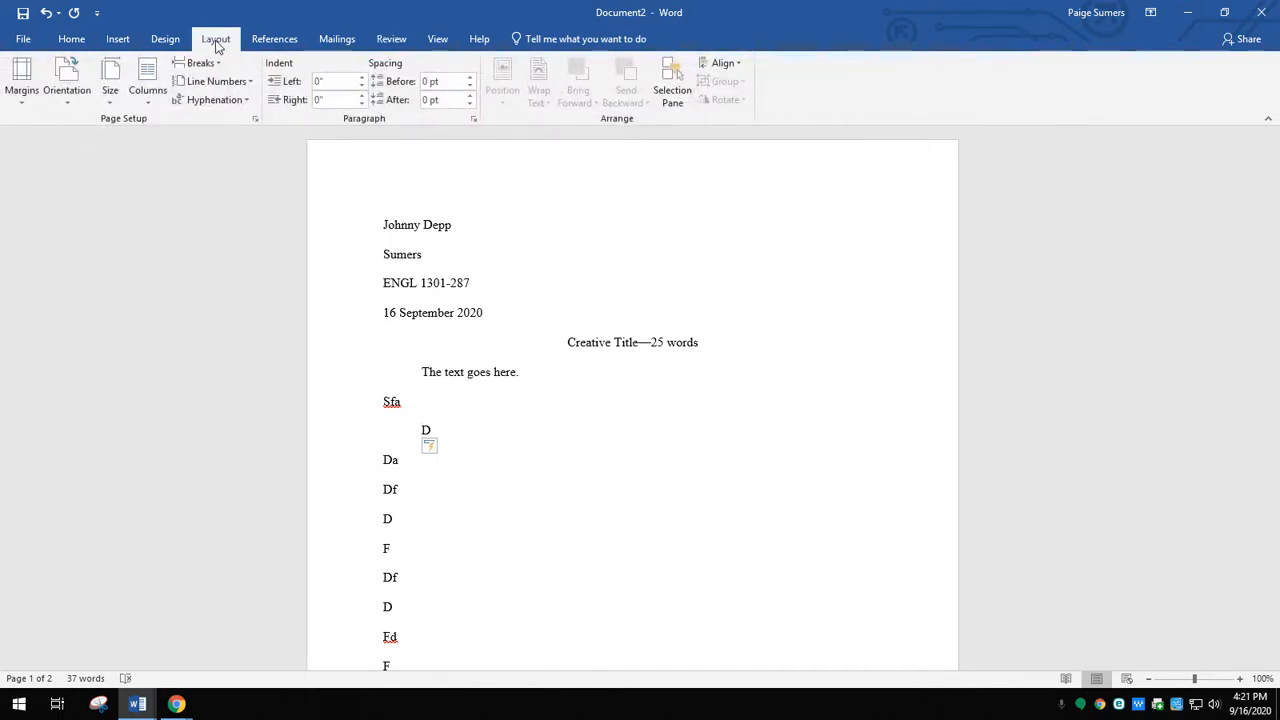
{"action": "left_click", "coordinate": [22, 94]}
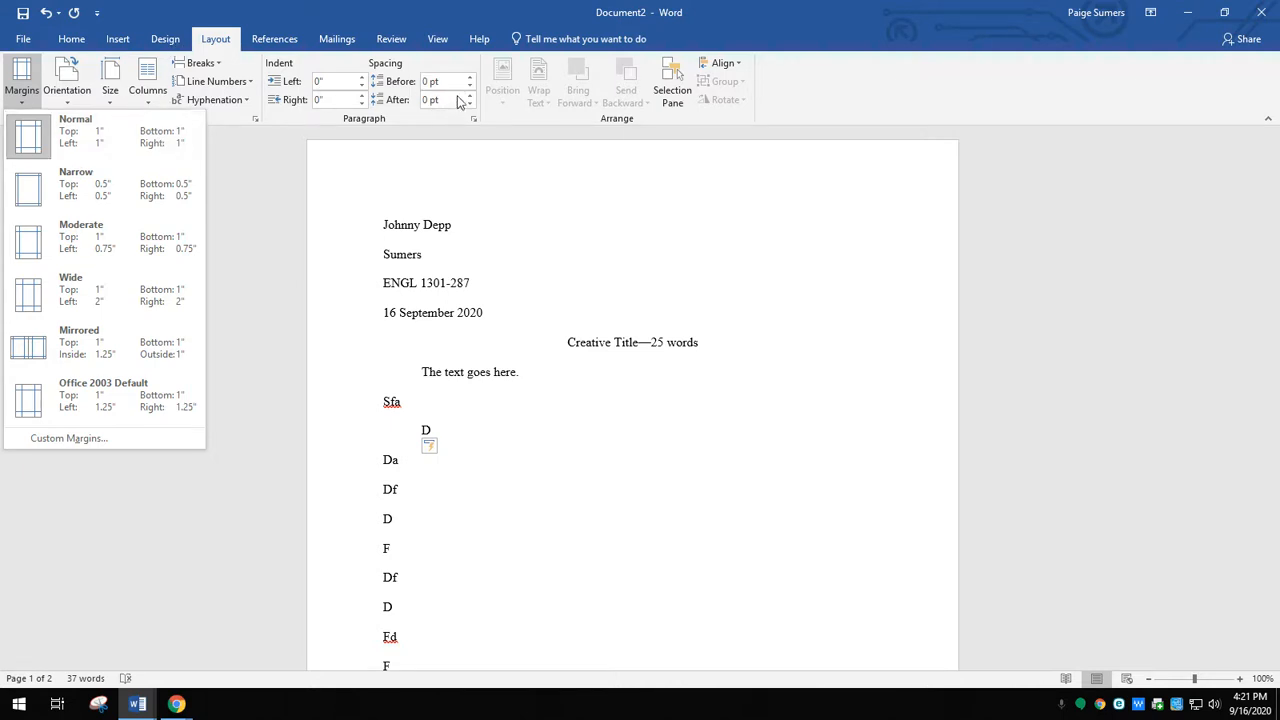
{"action": "left_click", "coordinate": [215, 42]}
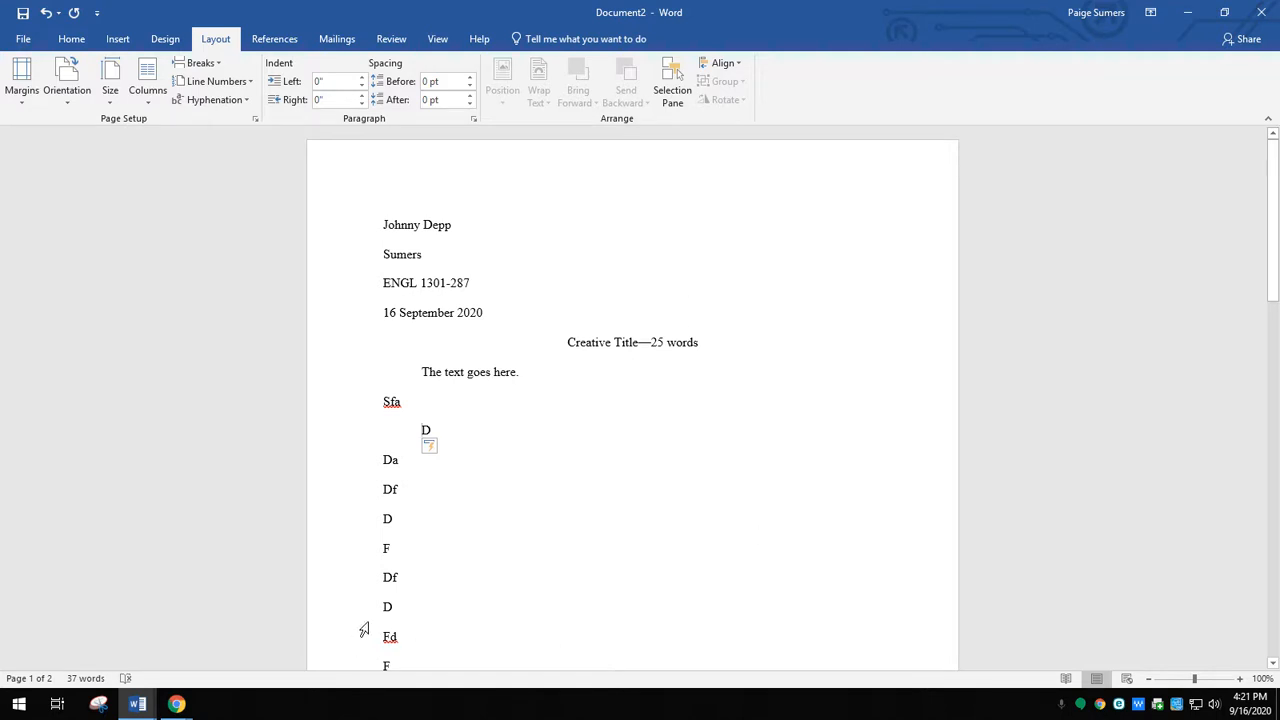
{"action": "mouse_move", "coordinate": [176, 704]}
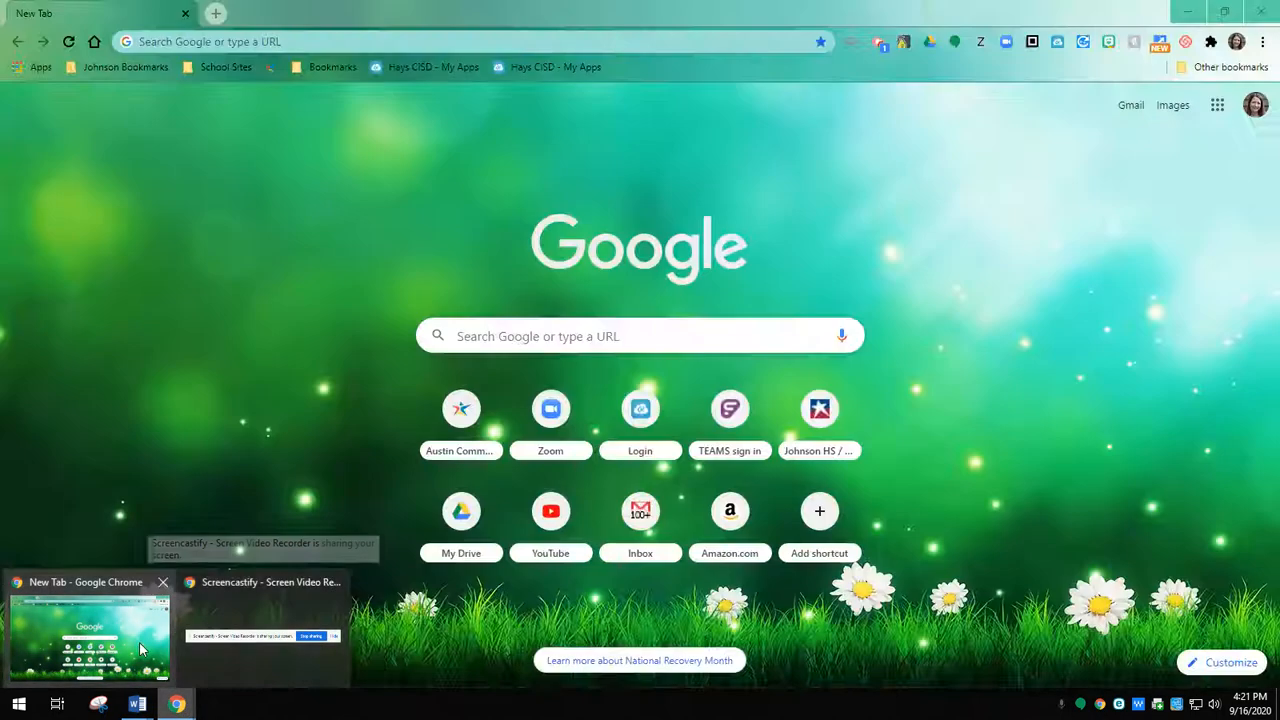
{"action": "left_click", "coordinate": [90, 635]}
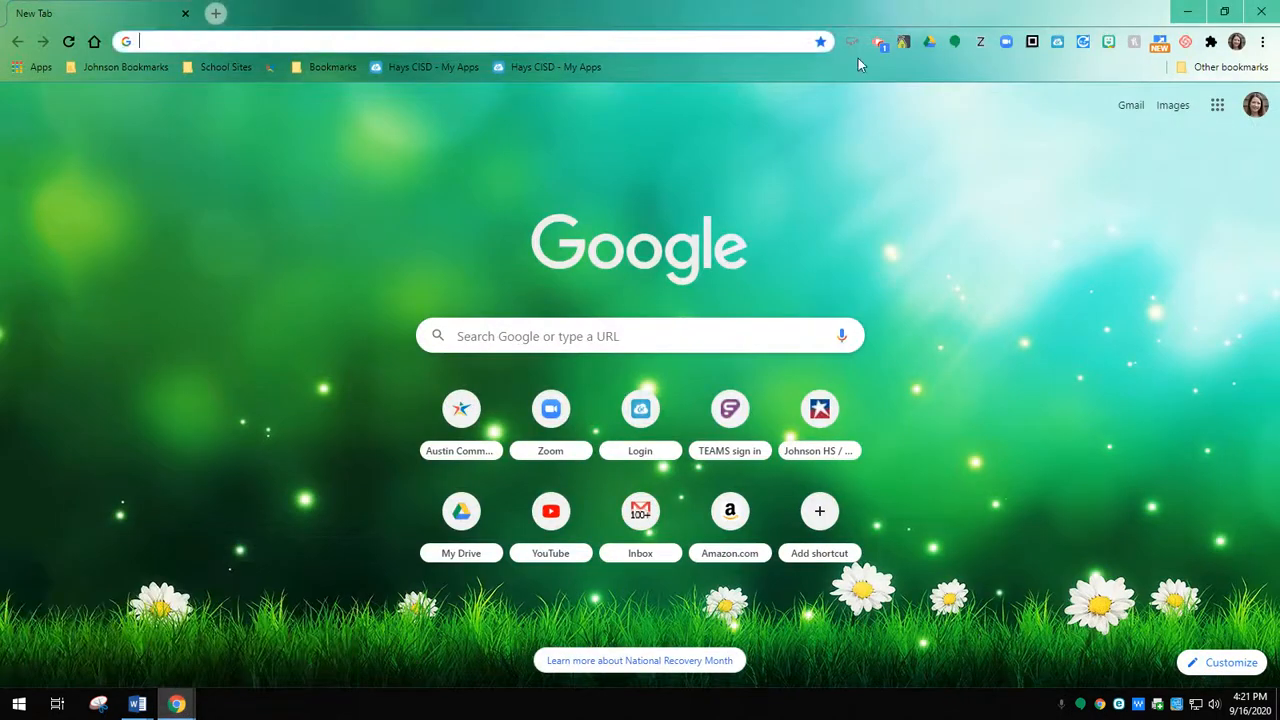
{"action": "left_click", "coordinate": [877, 47]}
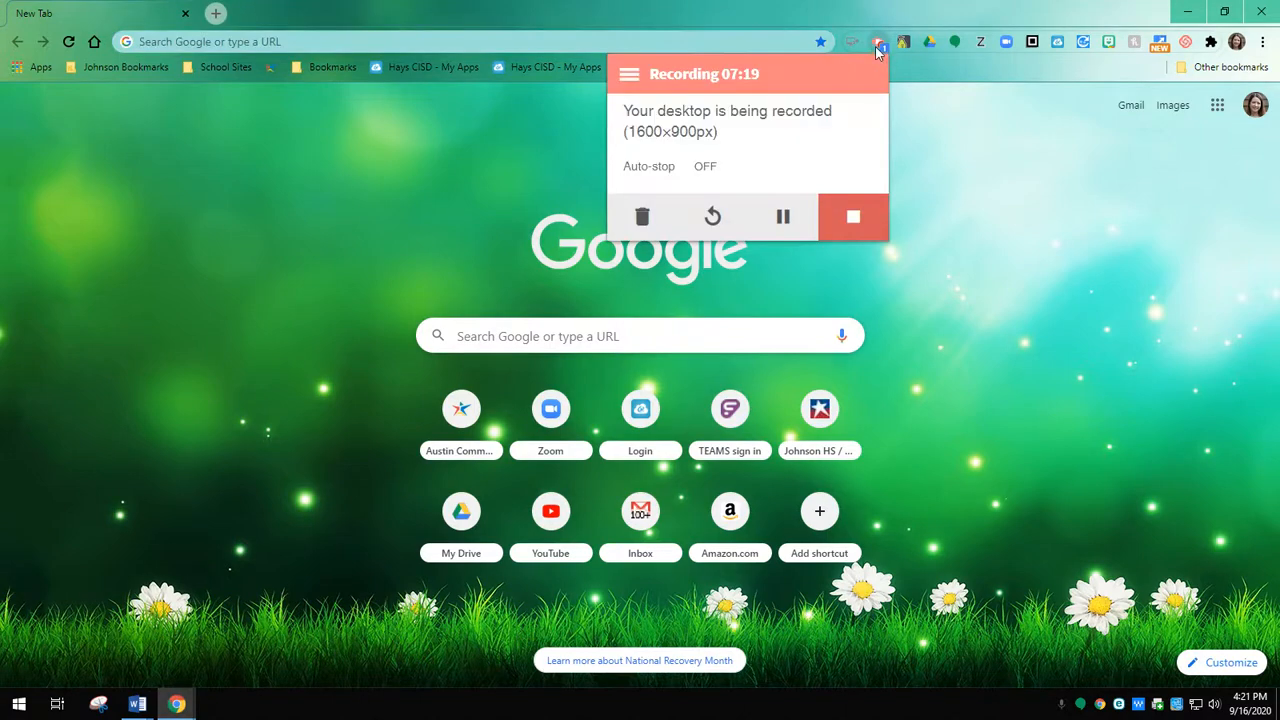